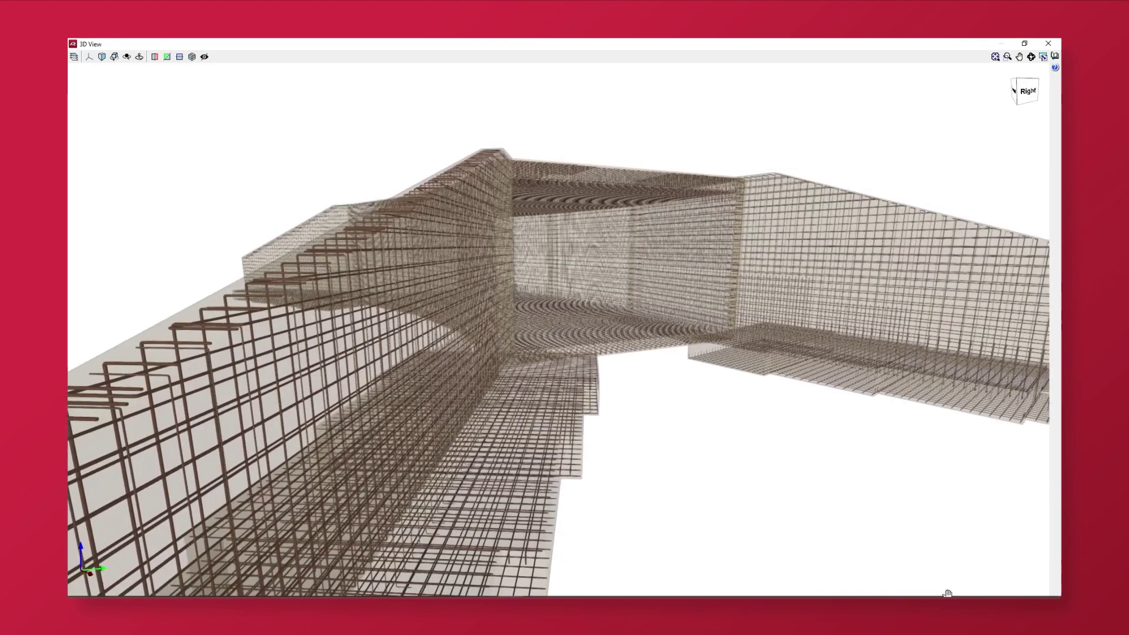
Step: Create a new job with the file name Example
middle_drag(947, 593, 862, 594)
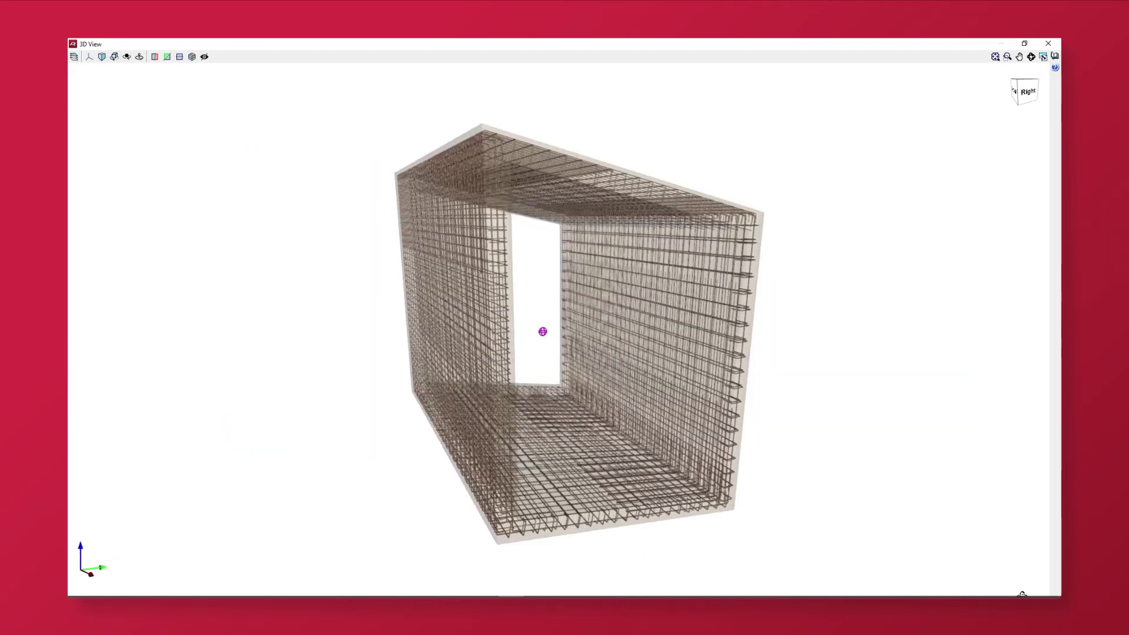
middle_drag(1000, 594, 949, 594)
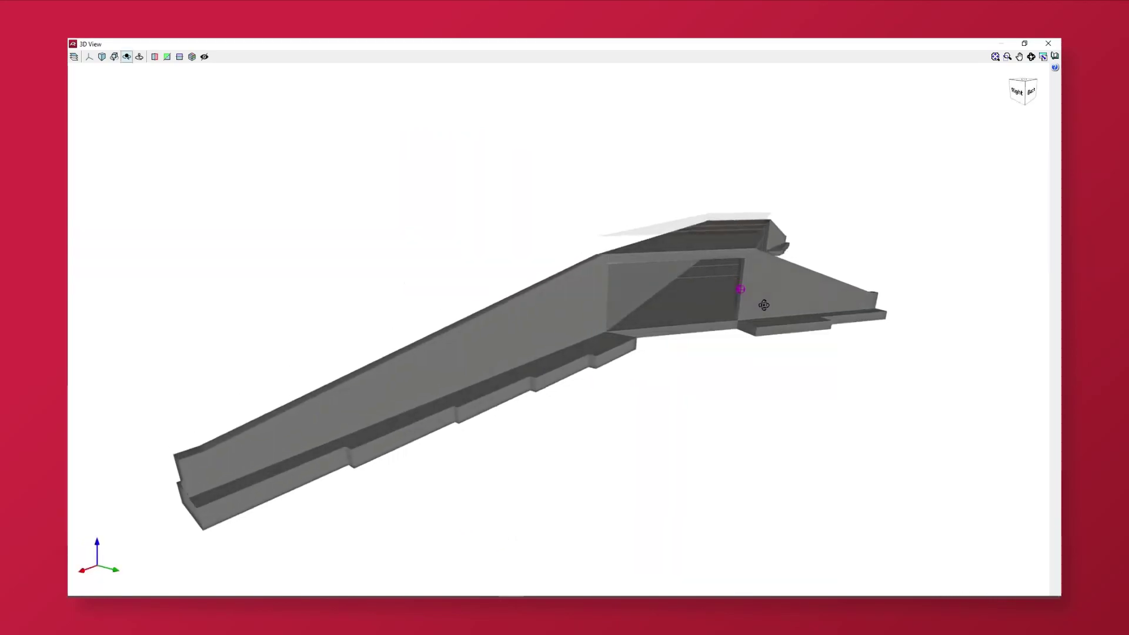
middle_drag(763, 304, 784, 341)
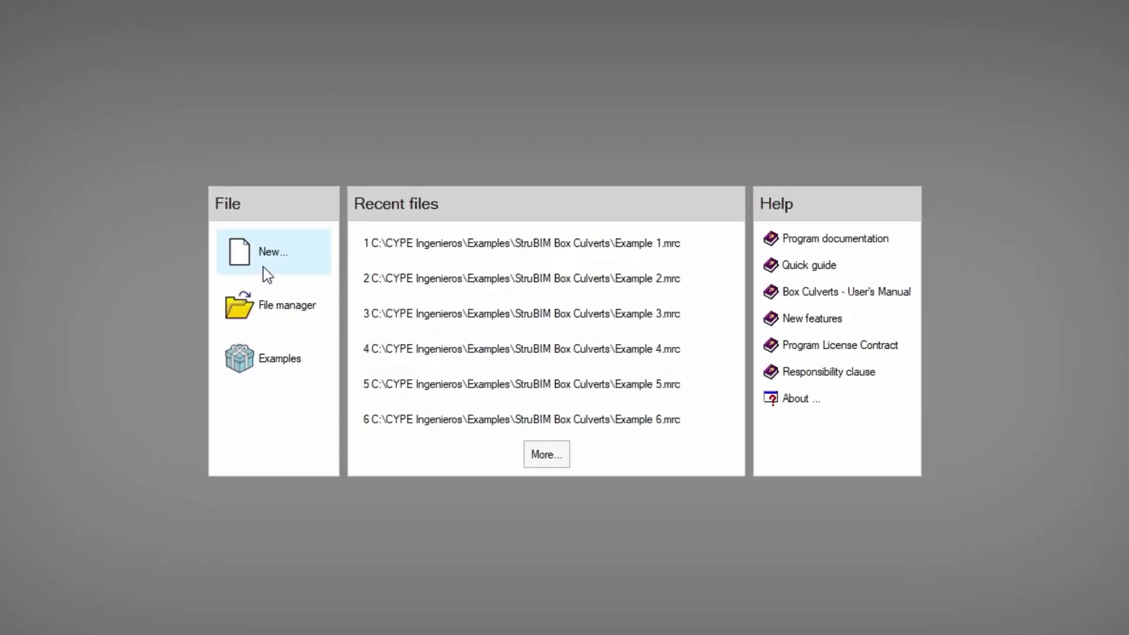
click(274, 253)
text(Example)
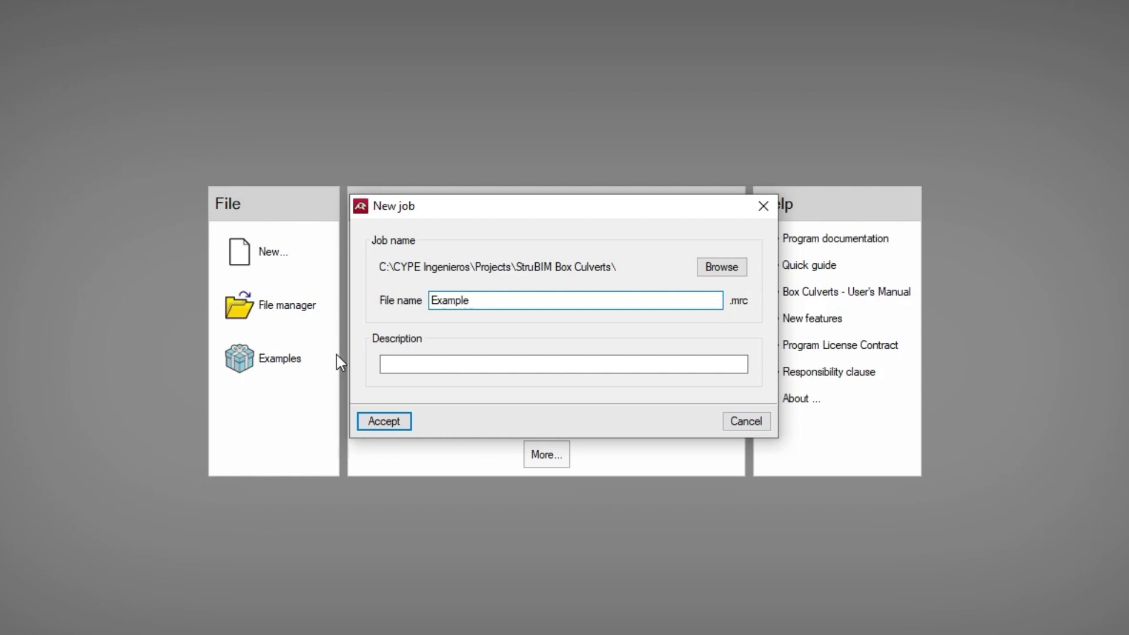
click(391, 429)
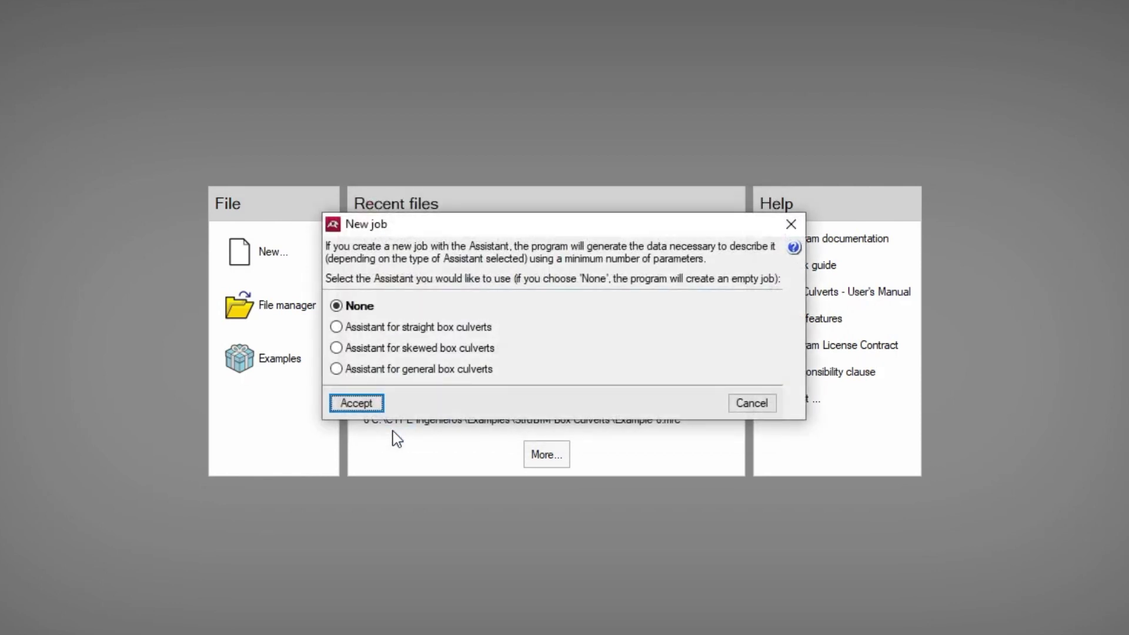
Step: Choose the 'Assistant for skewed box culverts' for the new job
click(336, 327)
click(336, 348)
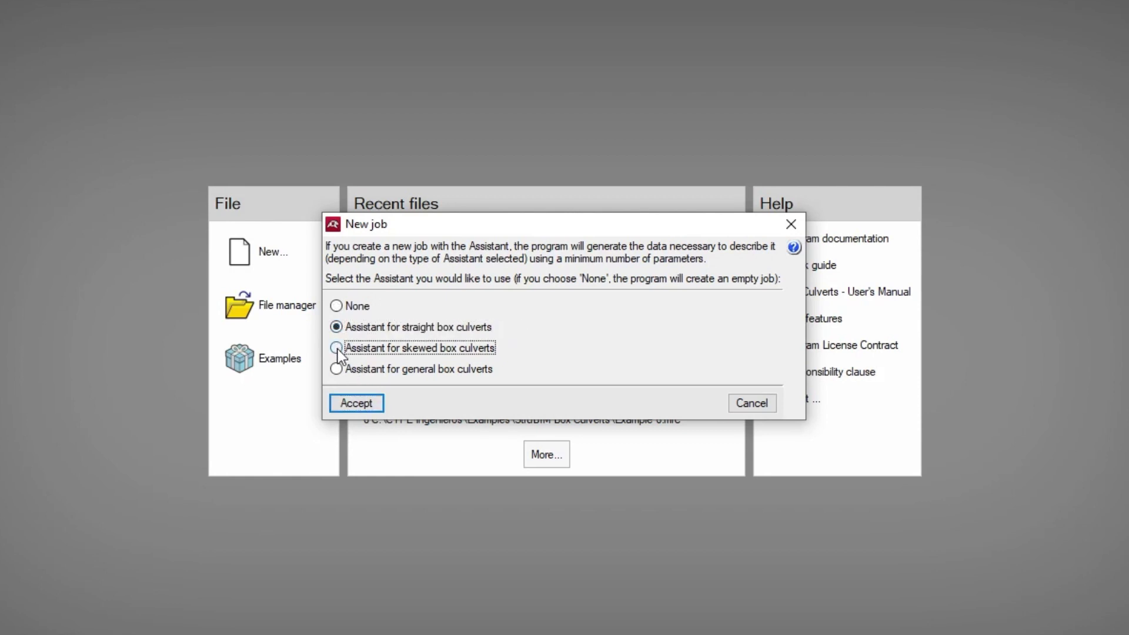
click(336, 369)
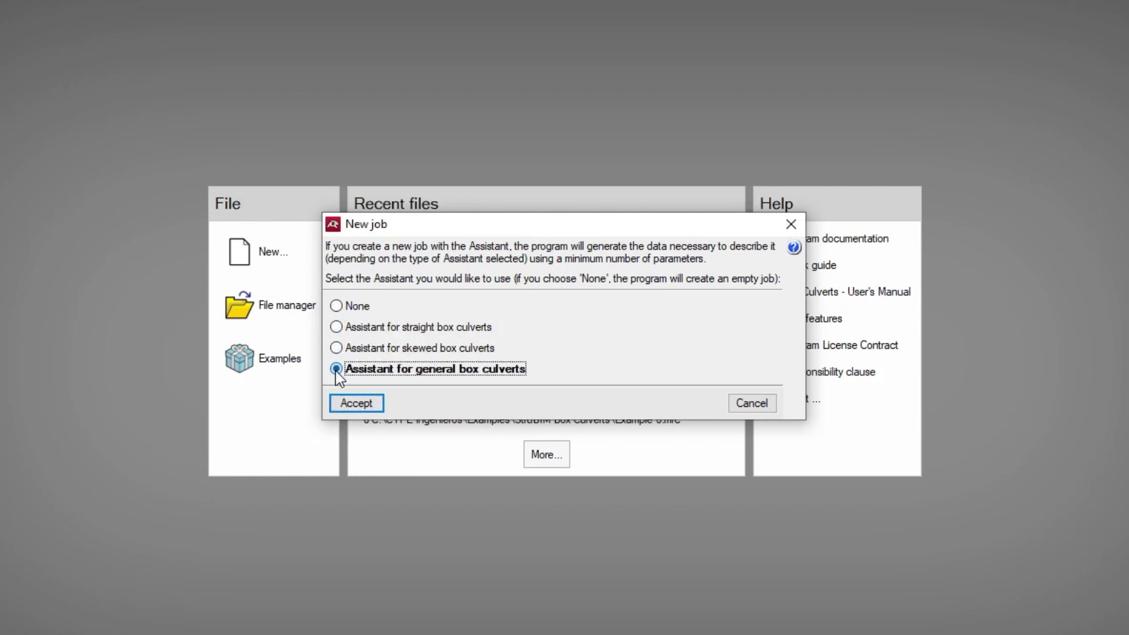
click(336, 348)
Step: Keep the default geometry and set wingwall A1 to 45 degrees
click(351, 401)
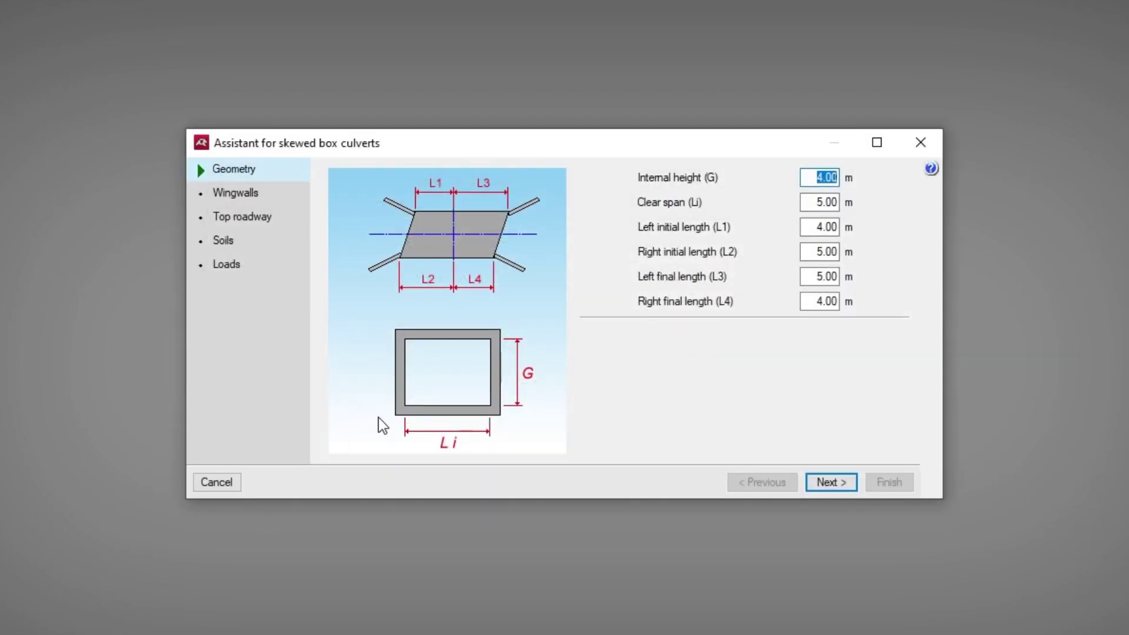
click(830, 482)
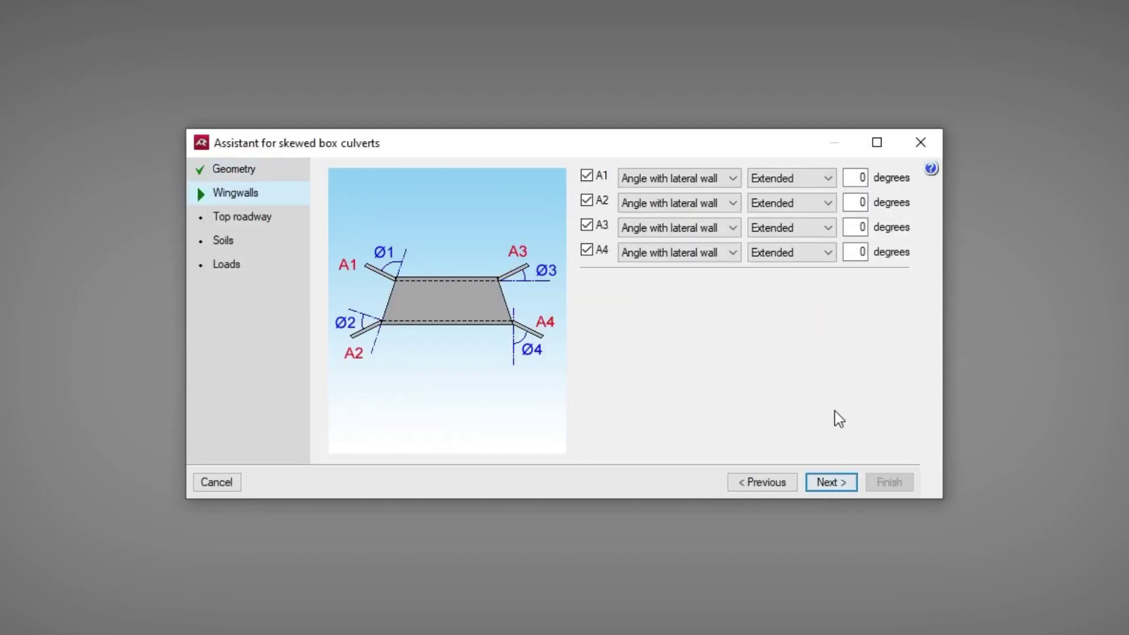
double_click(856, 180)
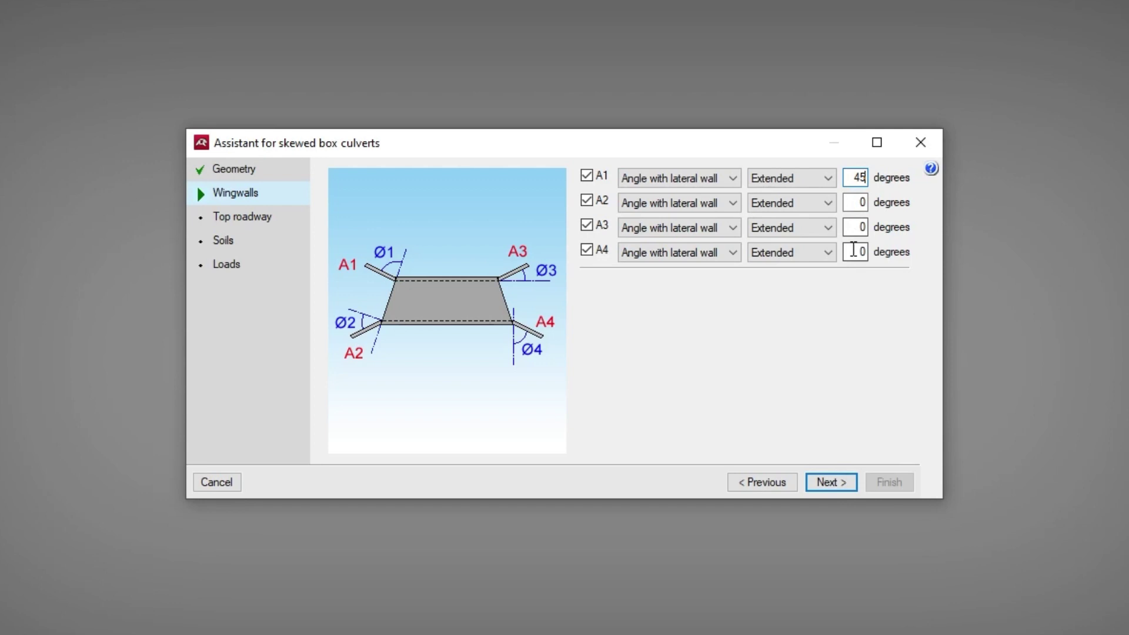
Step: Set the roadway angle to 10°, keep Dense sand base soil, and finish the assistant
click(830, 482)
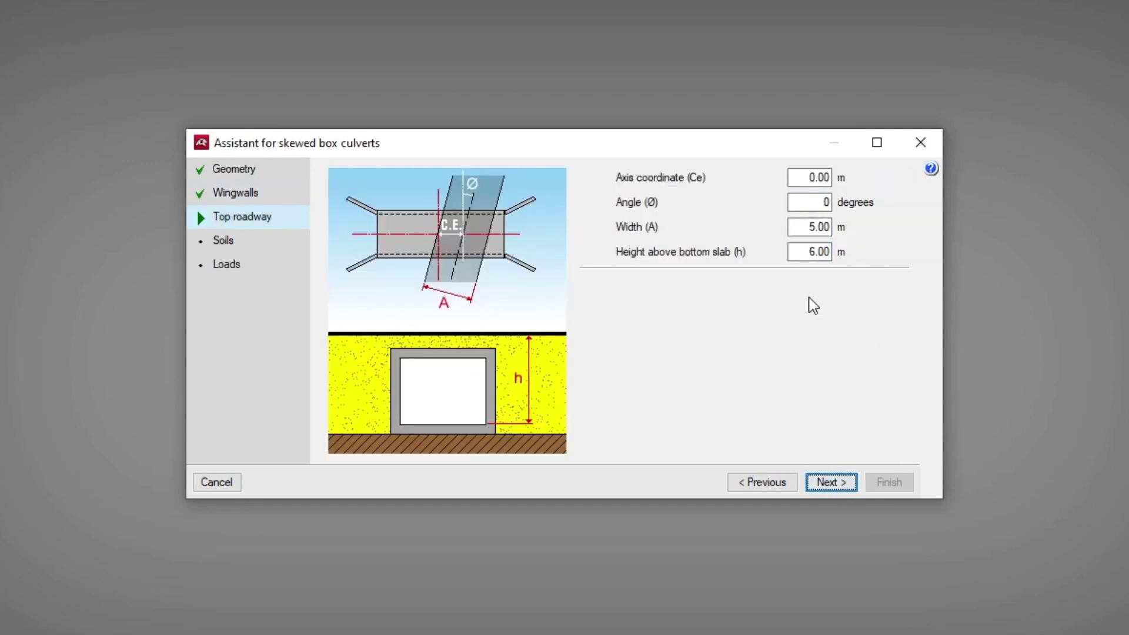
double_click(826, 203)
click(830, 481)
click(781, 179)
click(781, 179)
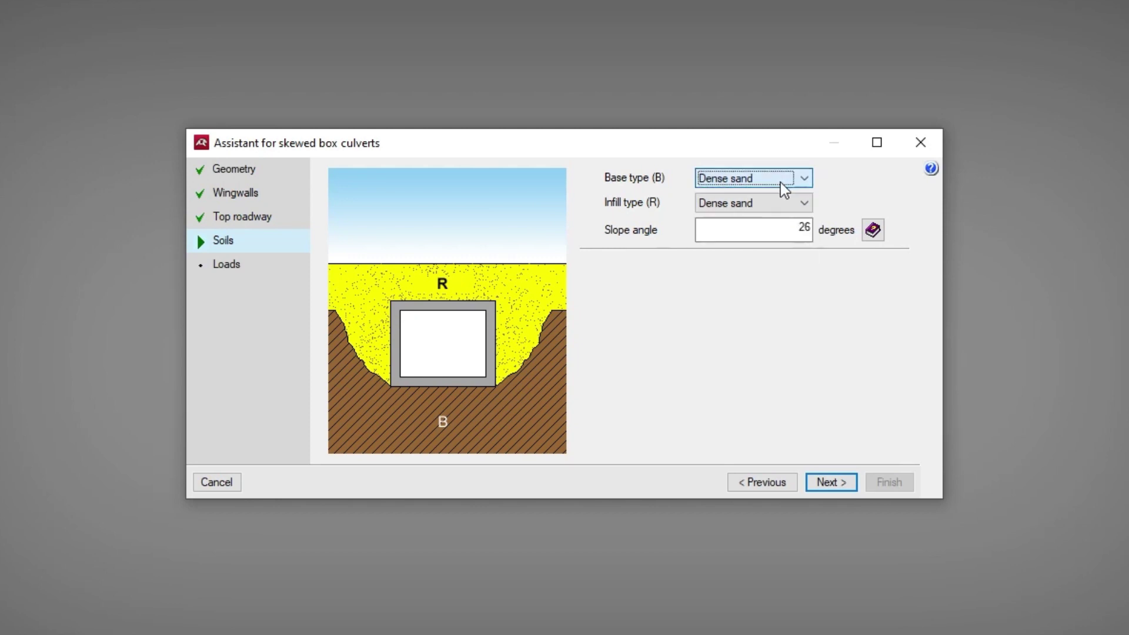
click(821, 485)
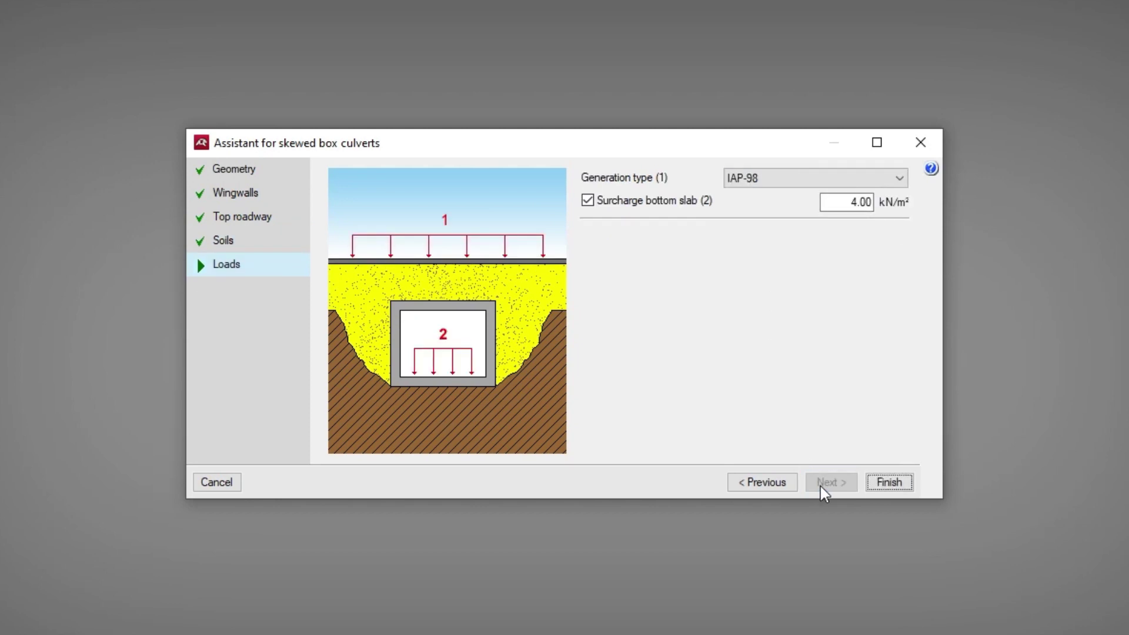
click(886, 482)
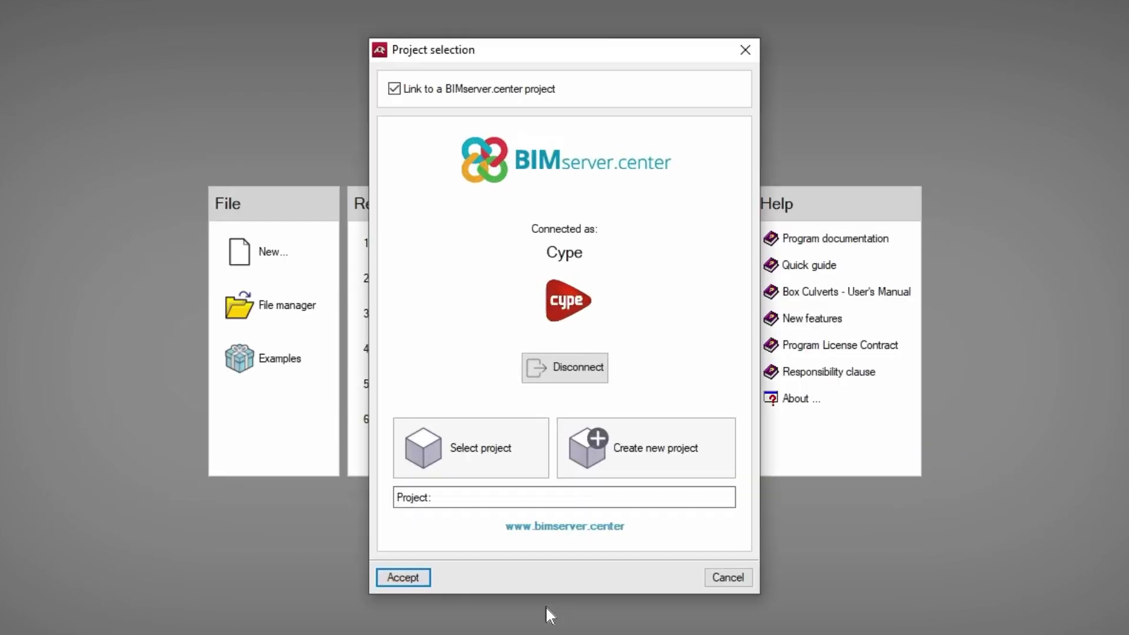
Step: Select the BIMserver.center project 'Example - StruBIM Box Culverts'
click(490, 470)
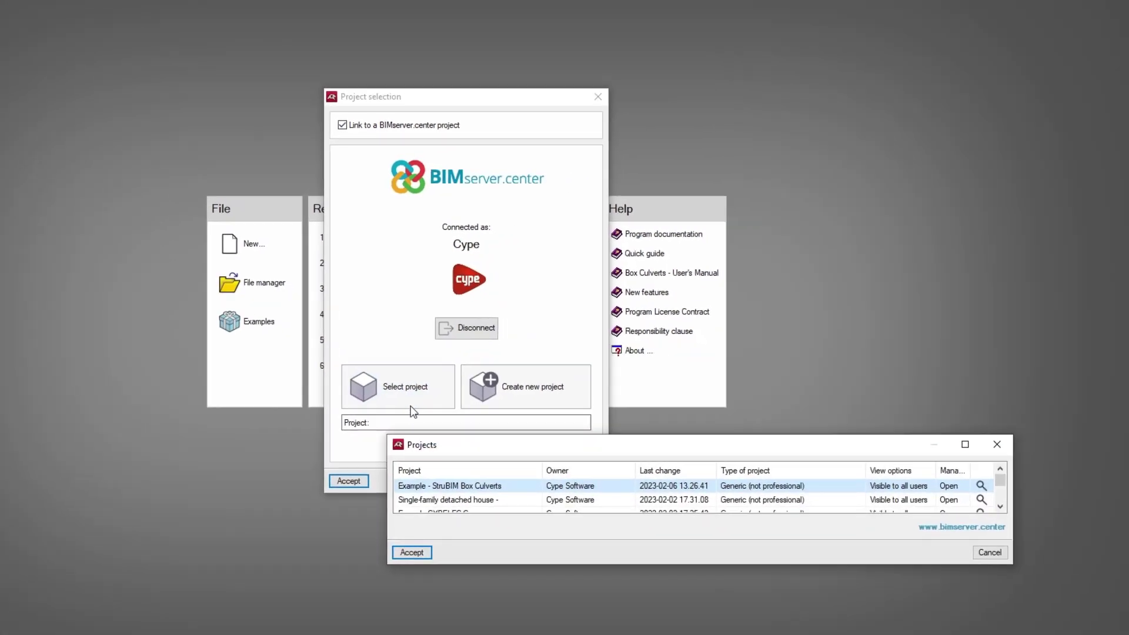
click(423, 552)
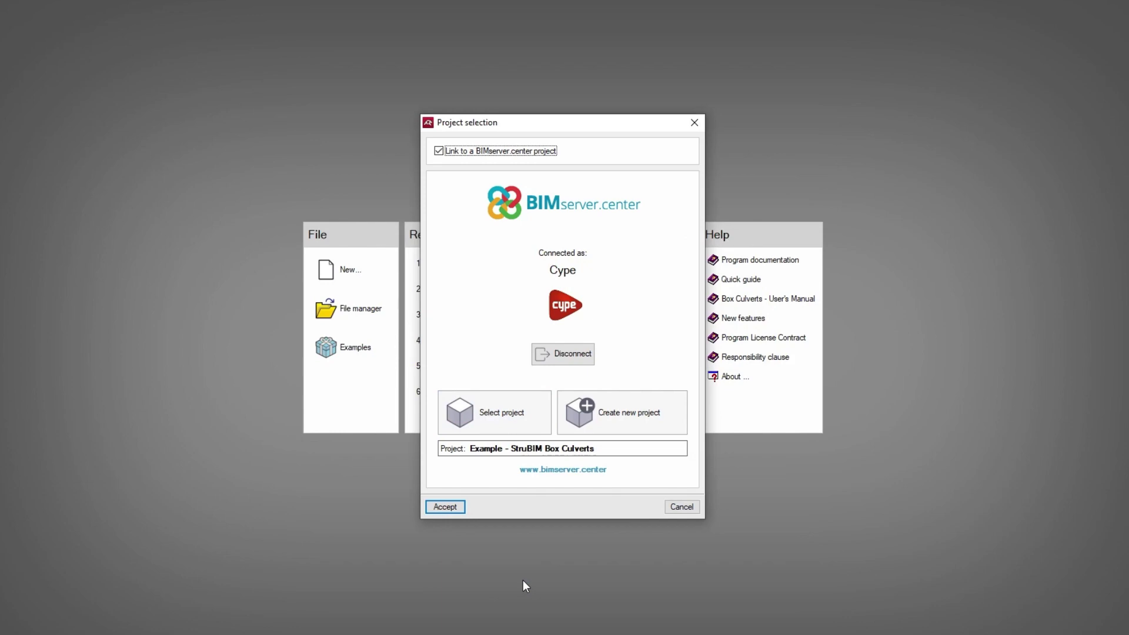
Step: Move the lateral wall and wingwall points, lengthening the barrel to 16.61 m
click(445, 507)
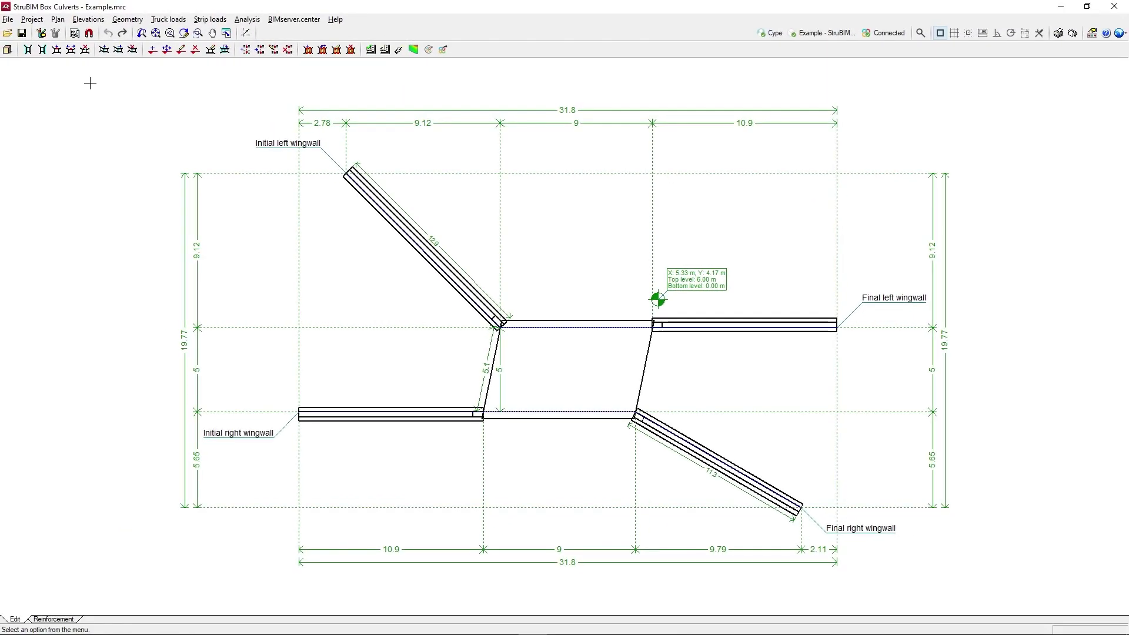
click(58, 20)
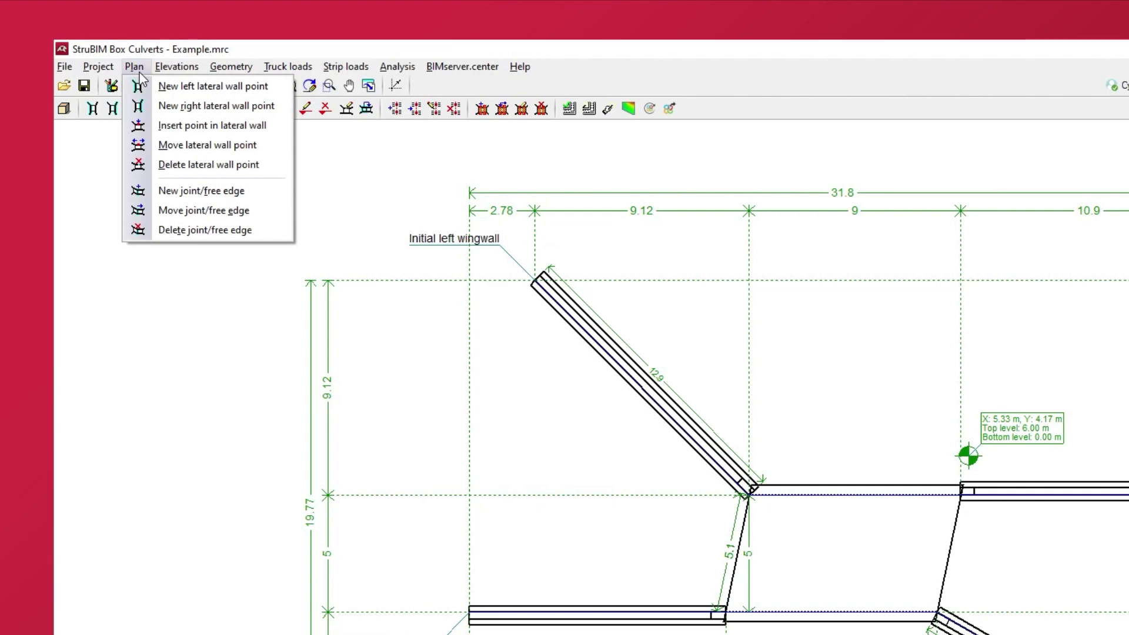
click(148, 130)
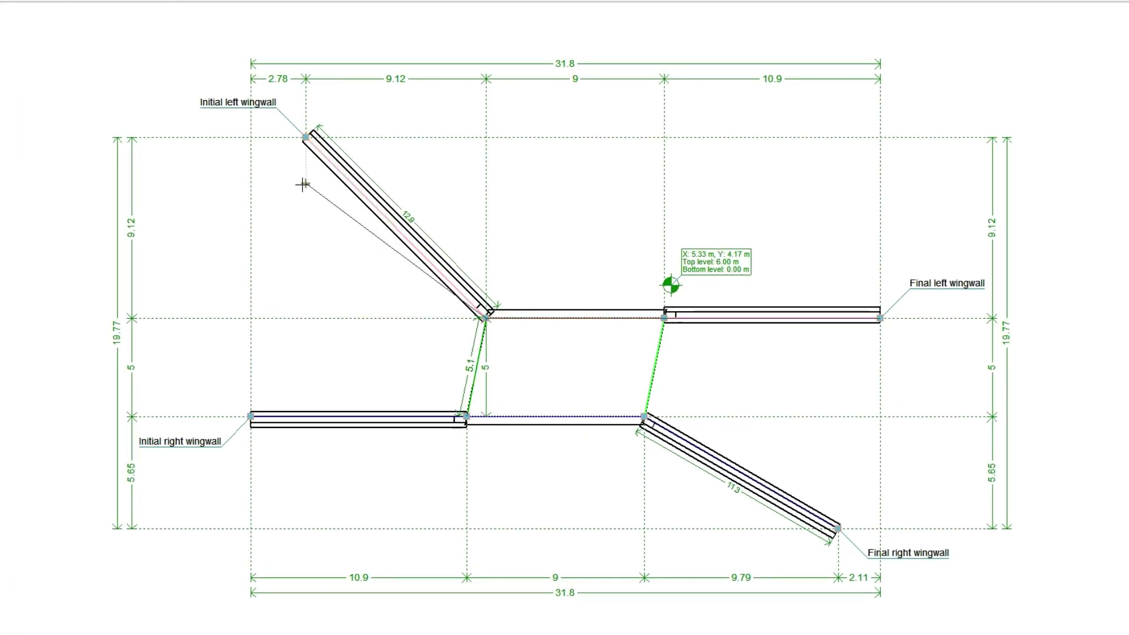
click(310, 225)
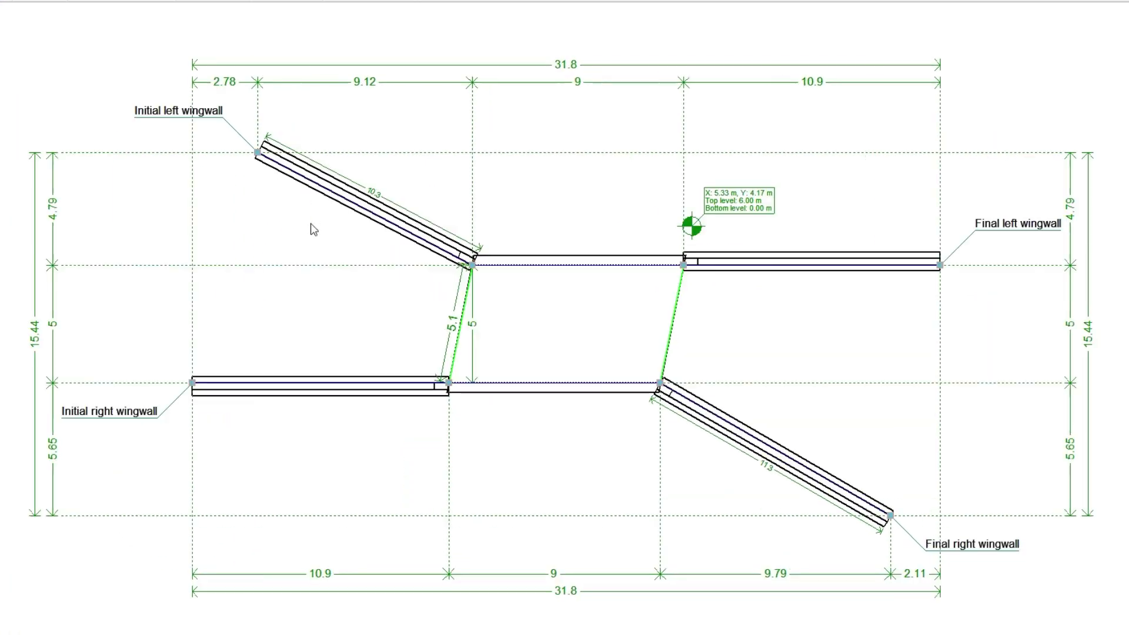
click(382, 266)
click(352, 383)
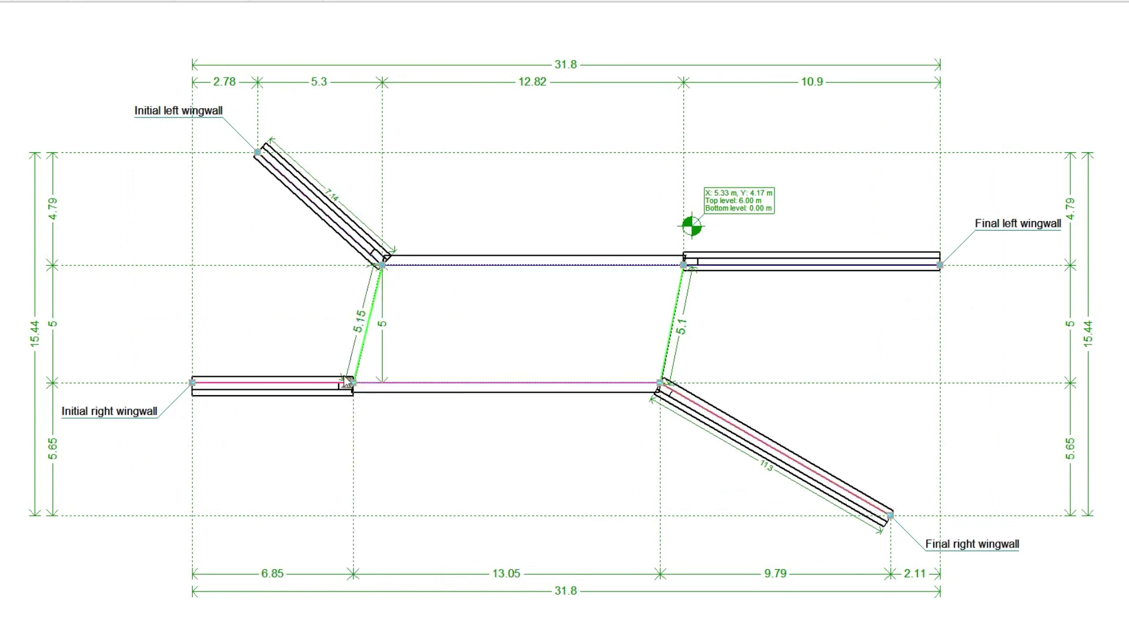
click(193, 409)
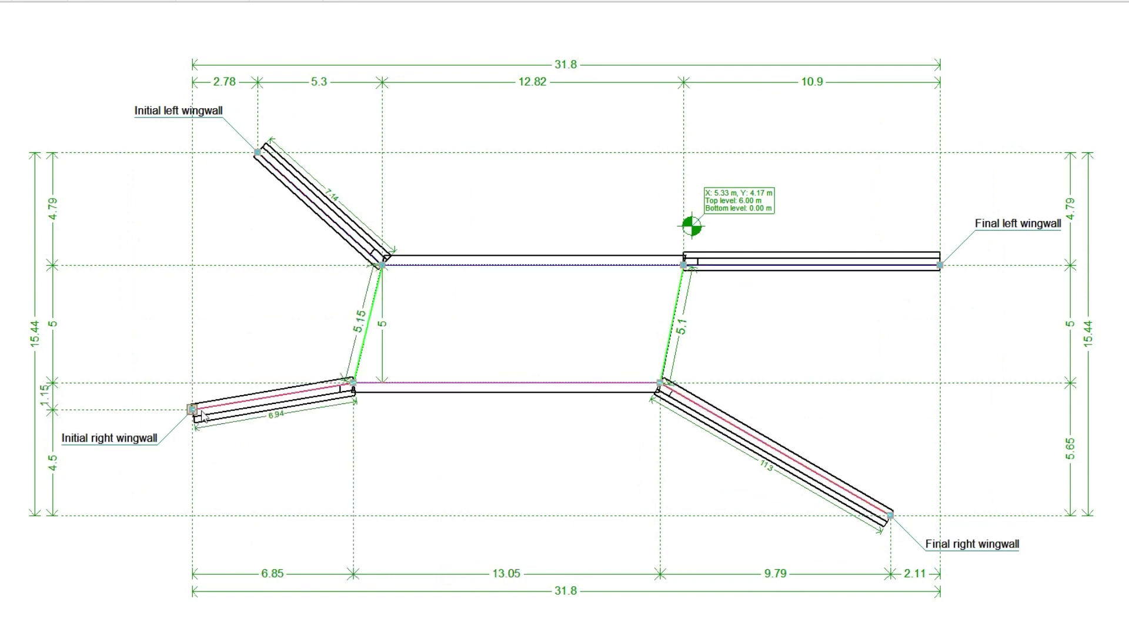
click(773, 265)
click(742, 382)
click(893, 471)
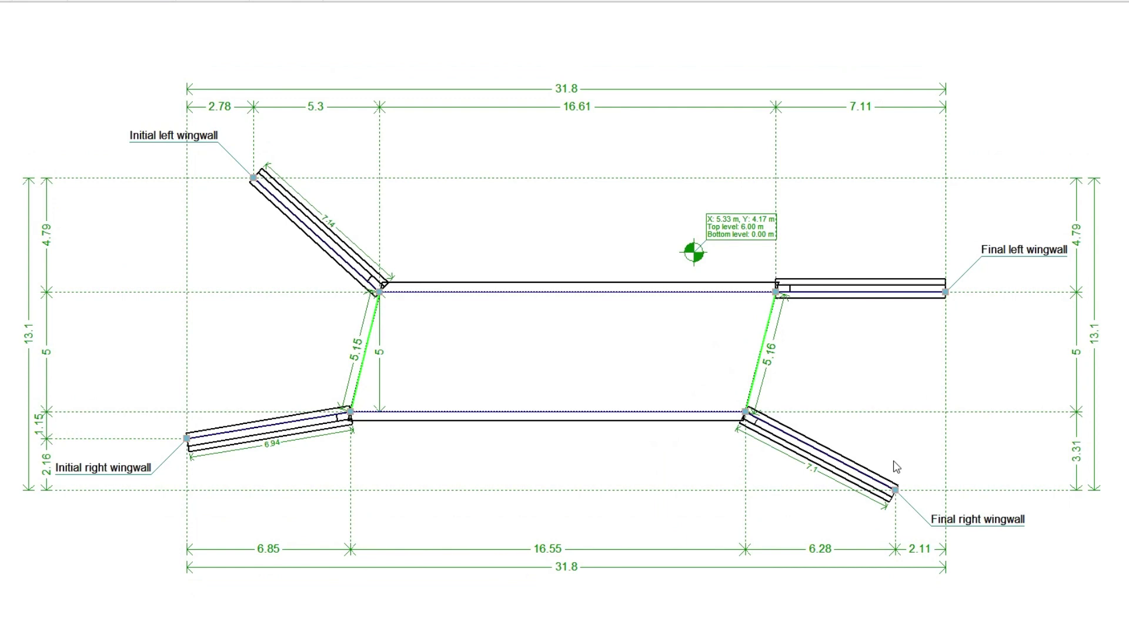
Step: Add a joint across the culvert splitting it into two sections
click(130, 63)
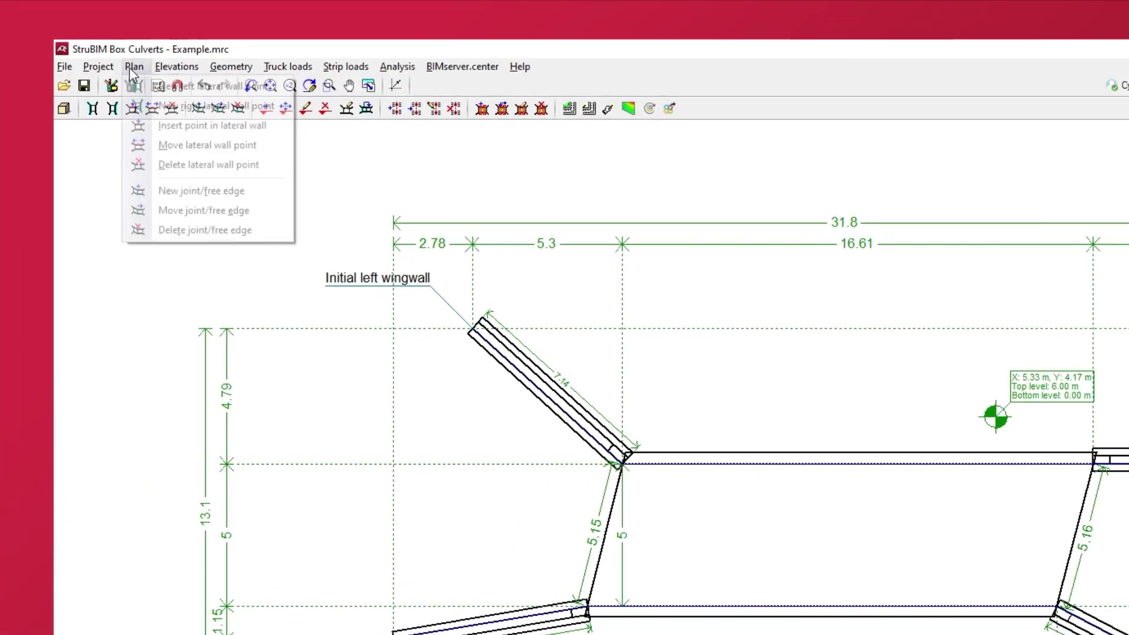
click(151, 196)
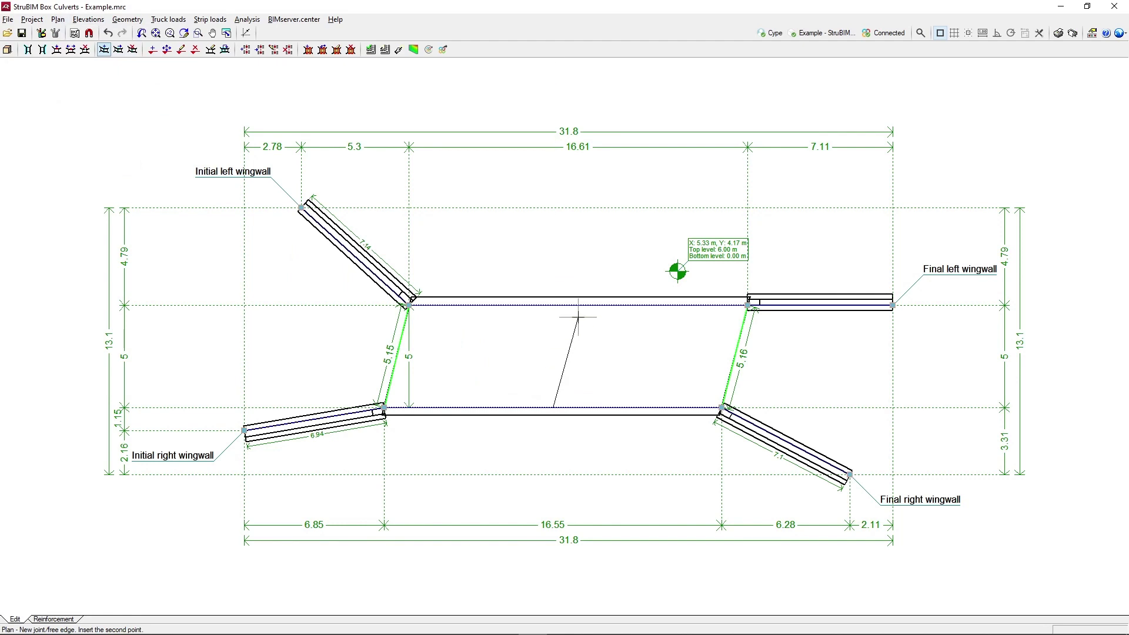
click(578, 306)
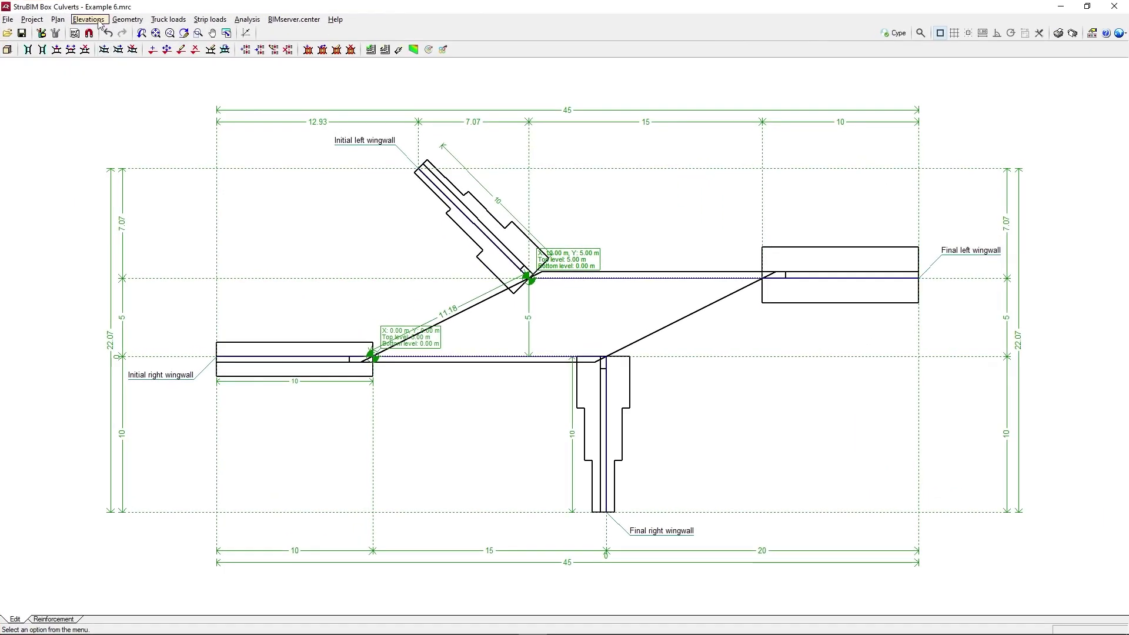
Step: Add level point E3 at the final left wingwall with an entered 6.00 m top level
click(98, 21)
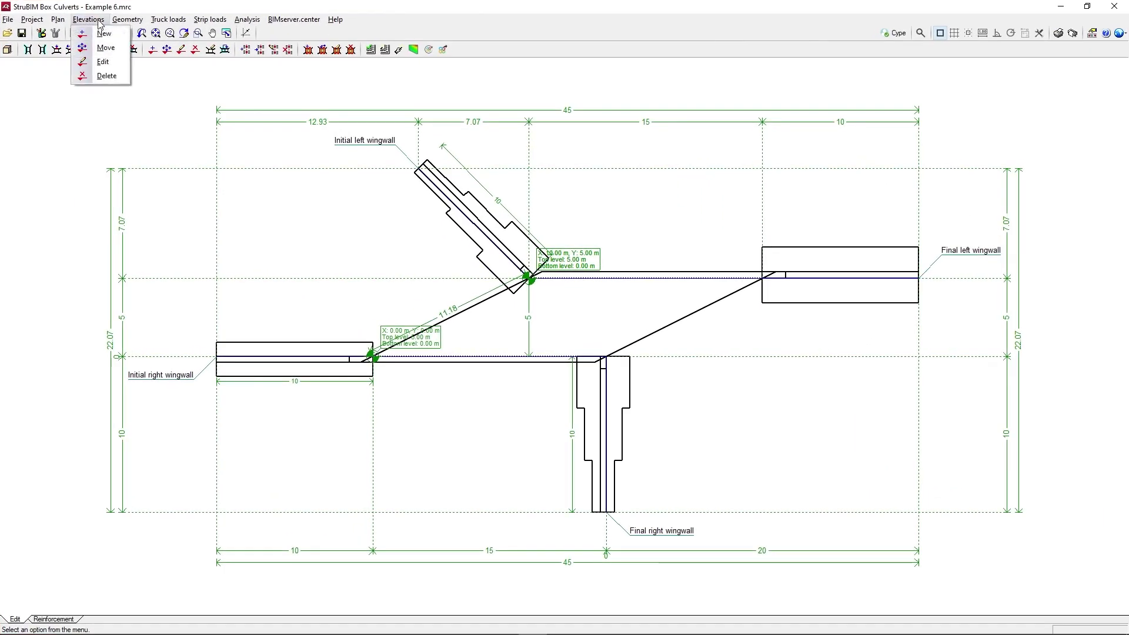
click(104, 34)
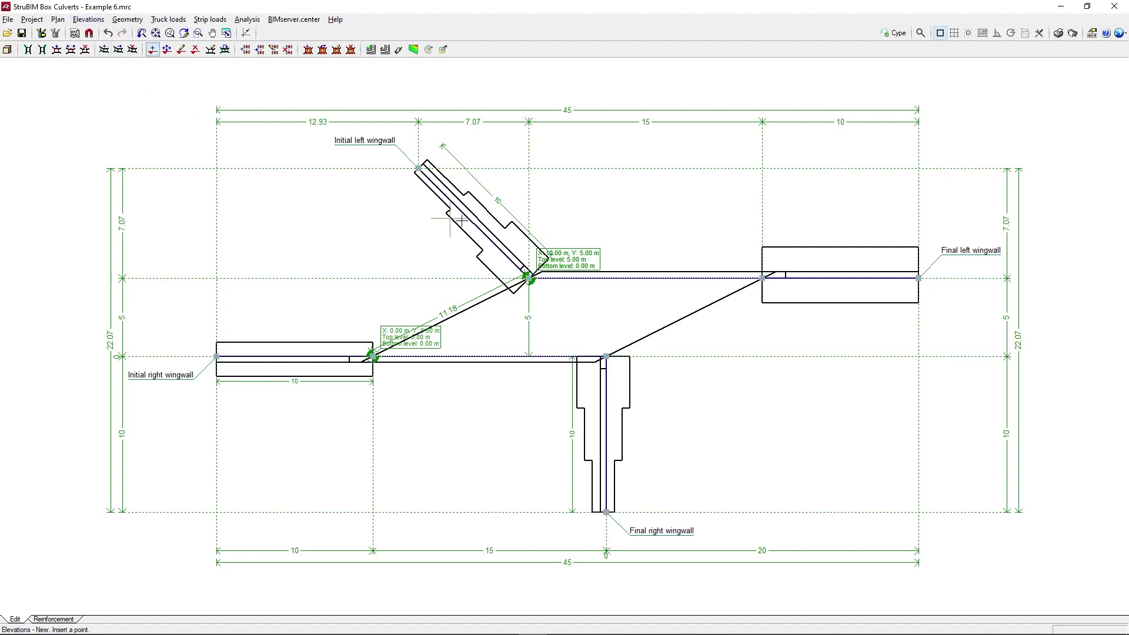
click(760, 278)
text(E3)
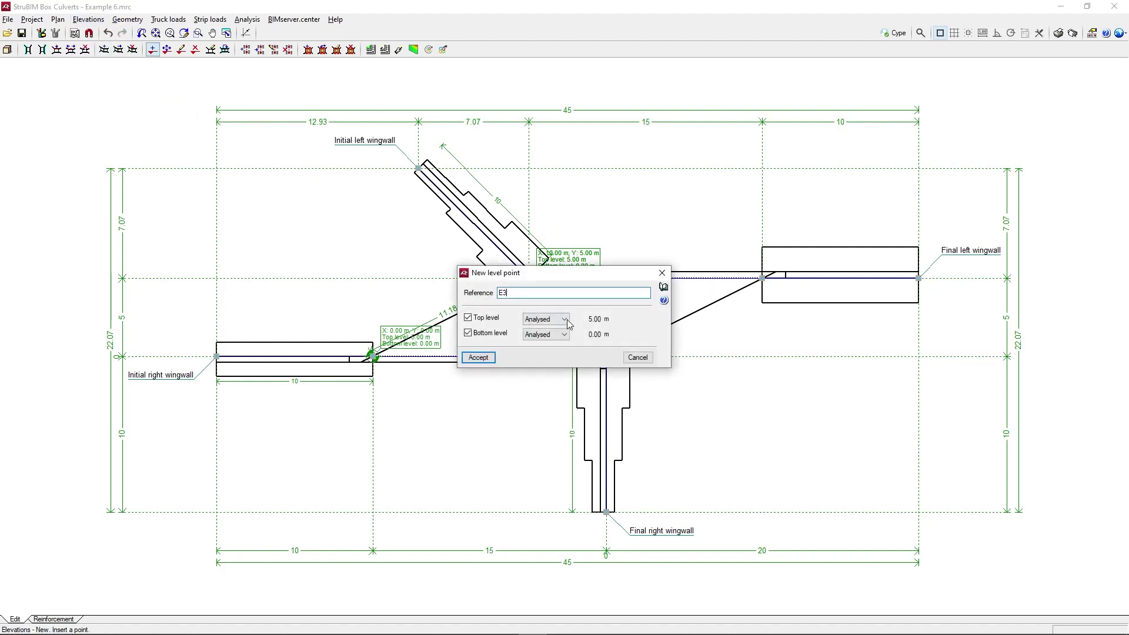
click(568, 325)
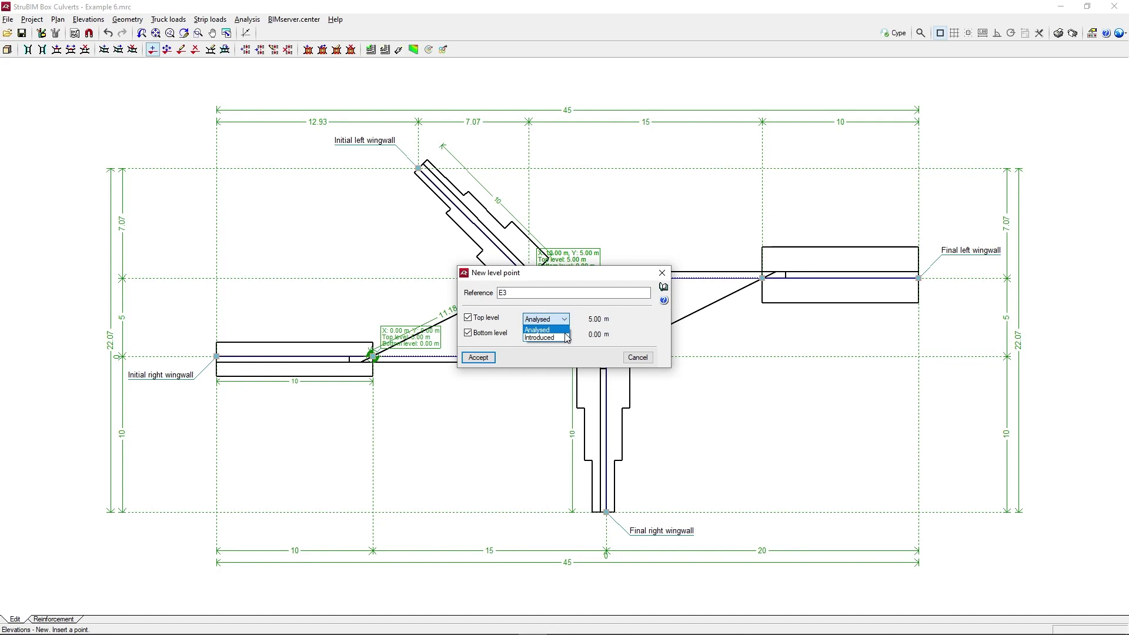
click(567, 340)
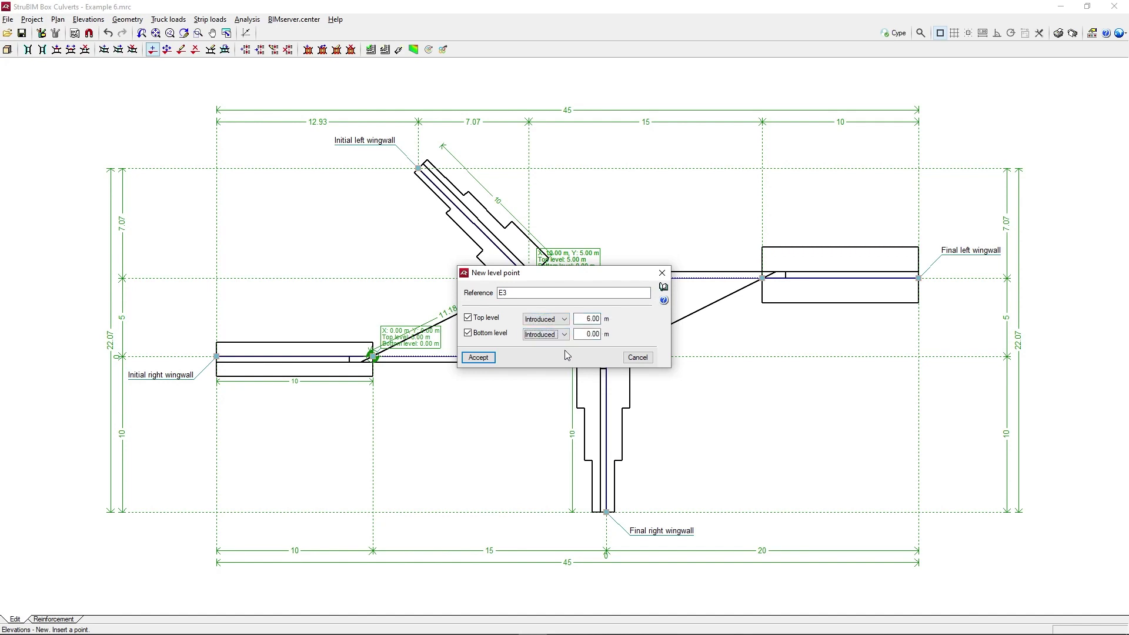
click(491, 358)
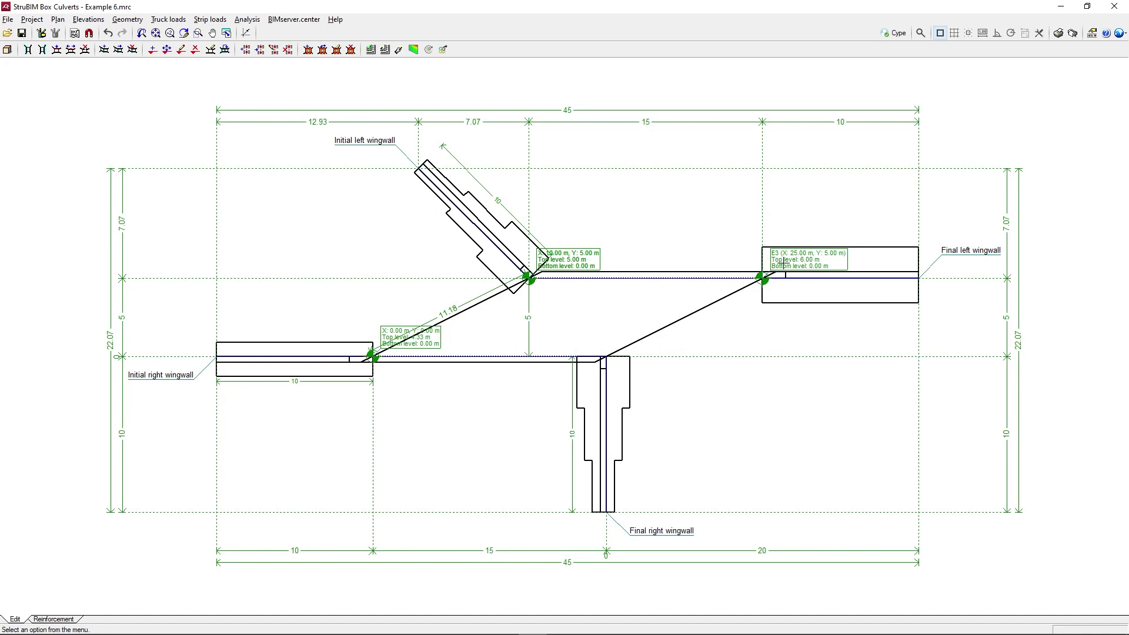
scroll(783, 262, up, 5)
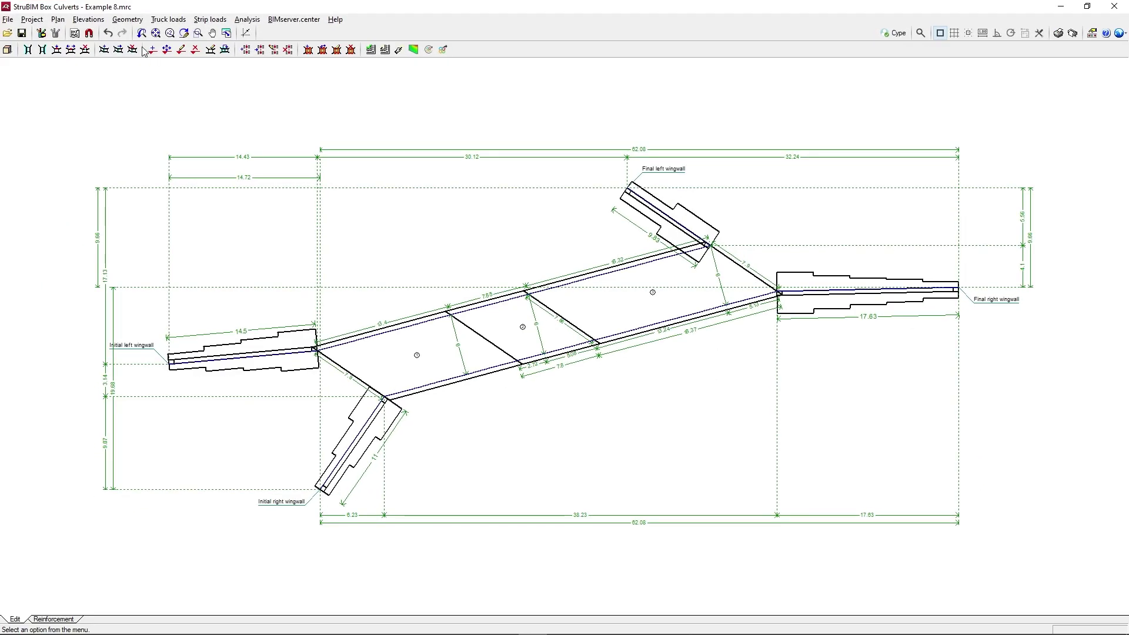
Step: Add two 40 cm divisions to the module, with span measured over the joint
click(127, 20)
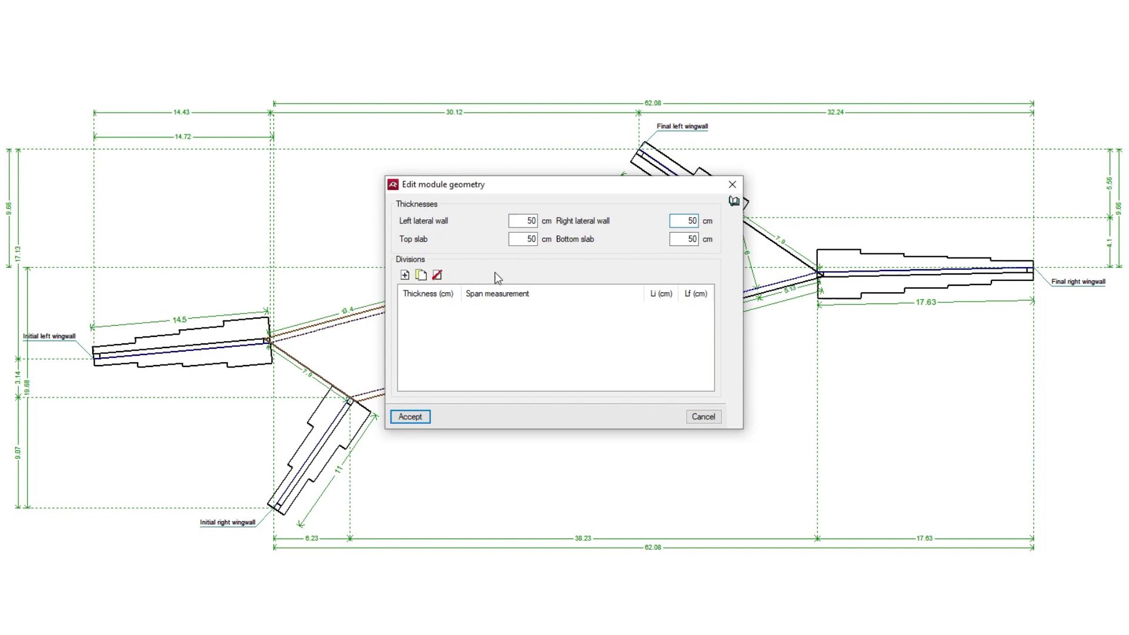
click(405, 275)
text(40)
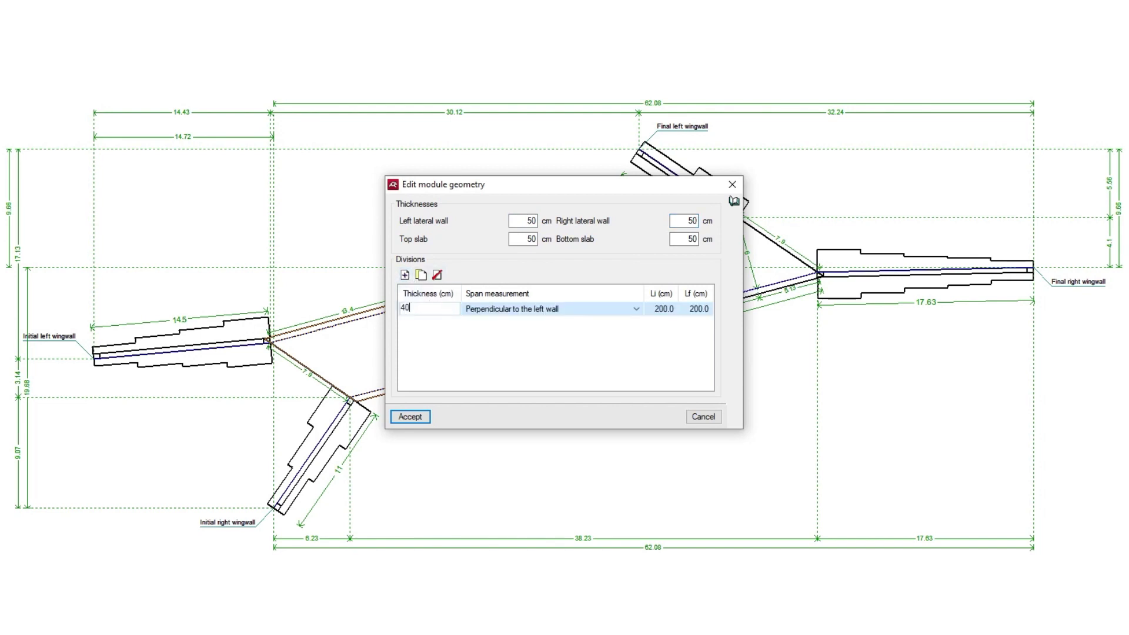
click(546, 309)
click(545, 328)
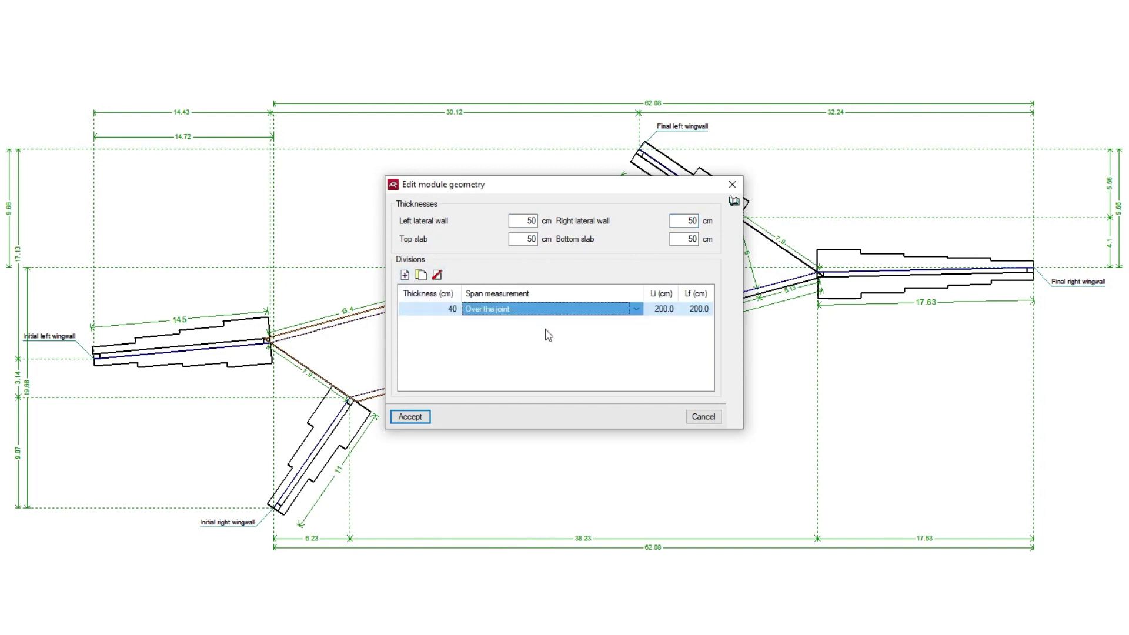
click(420, 274)
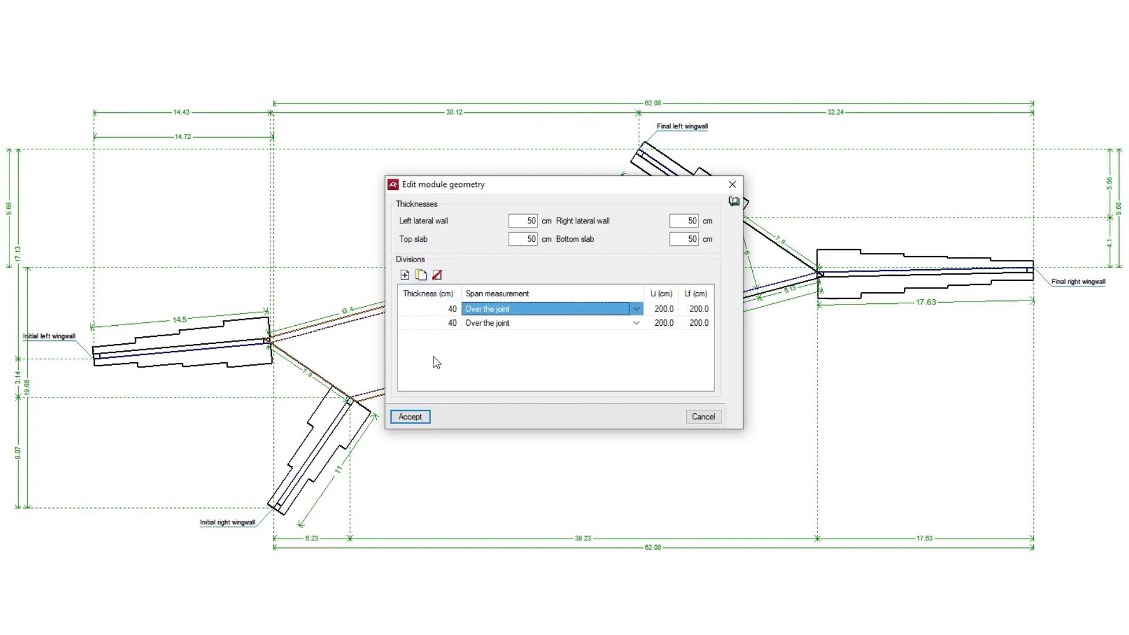
click(423, 418)
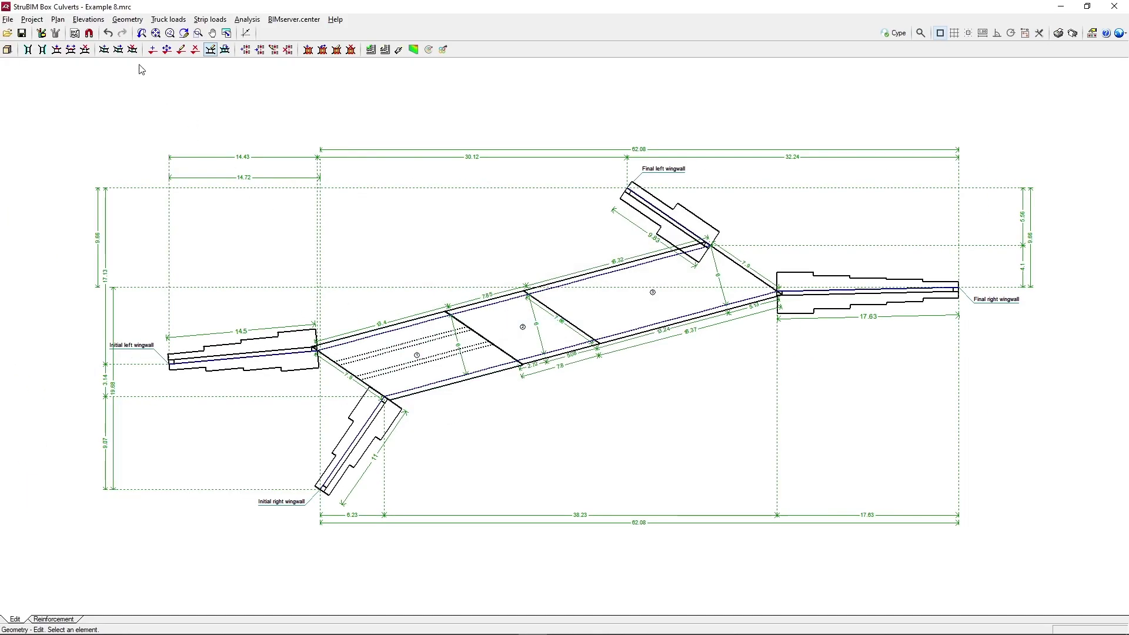
Step: Copy the first module's divisions to modules 2 and 3, then start a new truck load
click(128, 20)
click(133, 48)
click(417, 359)
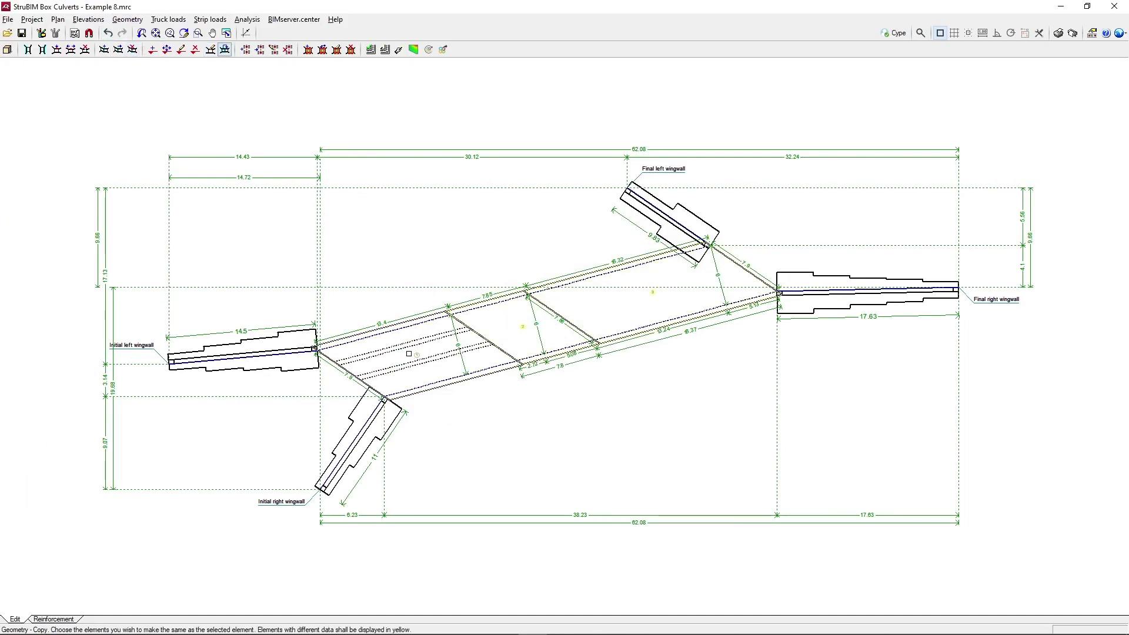
click(516, 323)
click(620, 295)
right_click(678, 373)
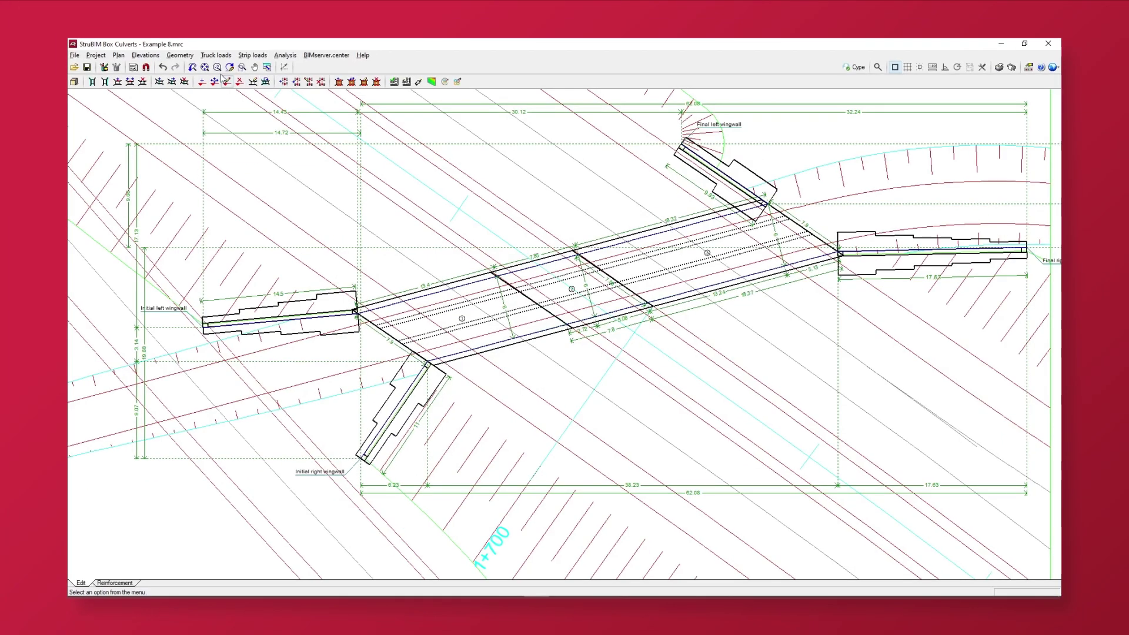
click(216, 54)
click(227, 68)
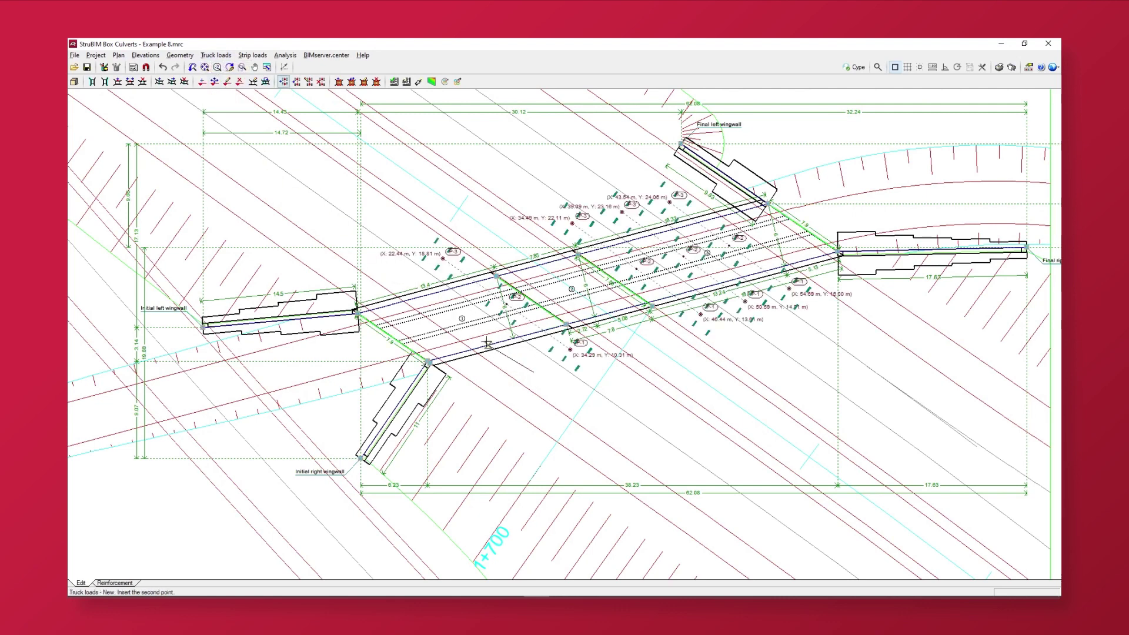
Step: Place IAP-98 truck loads at three positions across the culvert
click(388, 268)
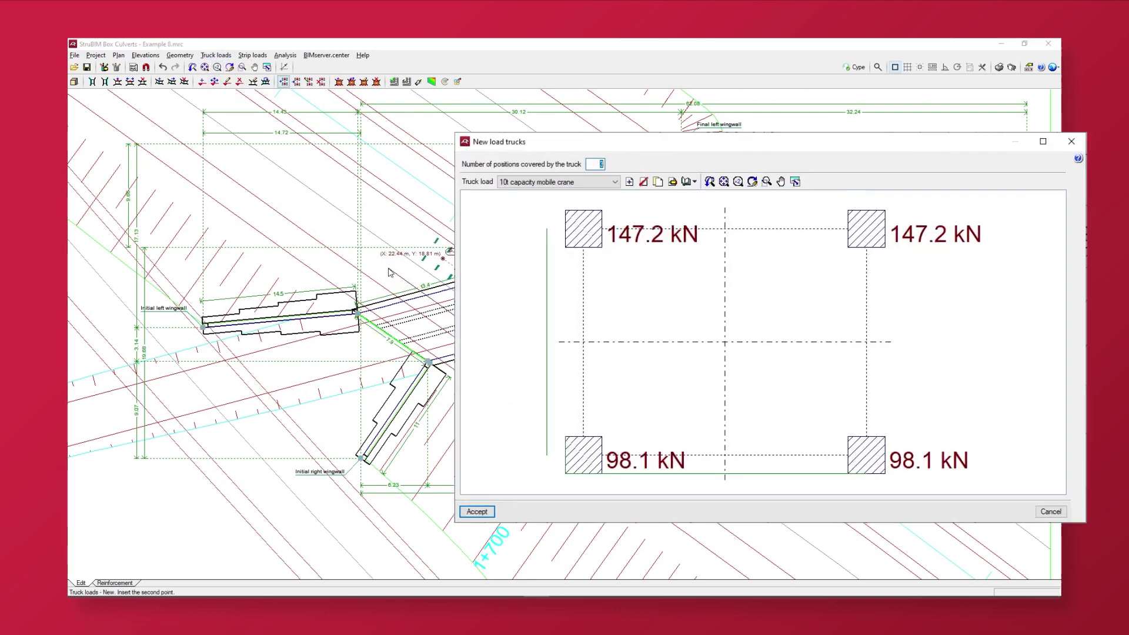
click(616, 178)
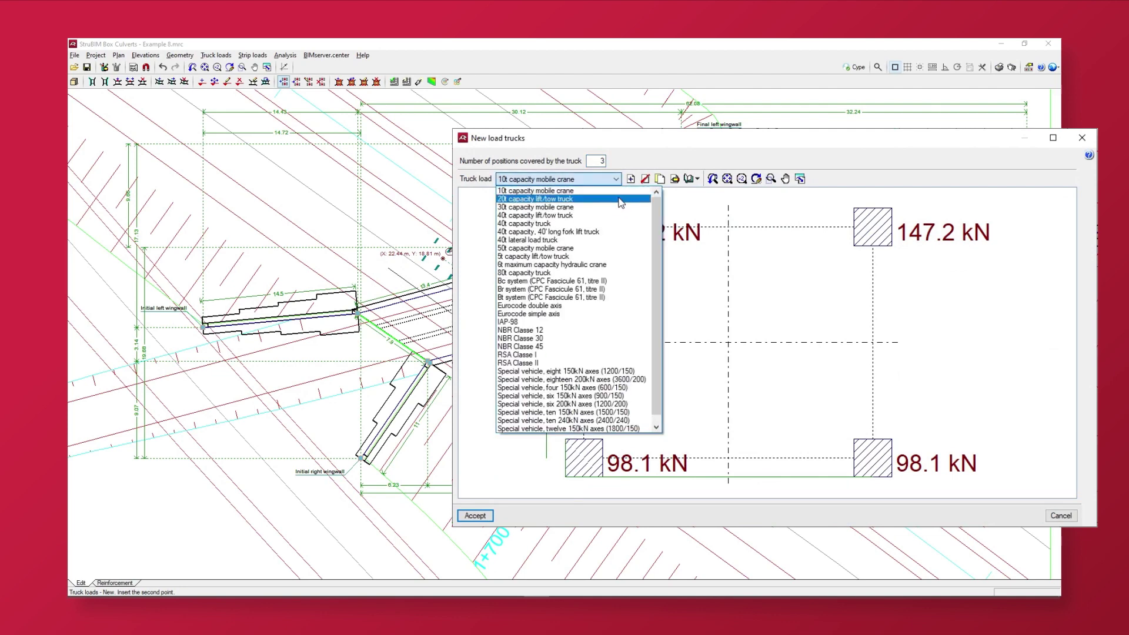
click(621, 220)
click(616, 179)
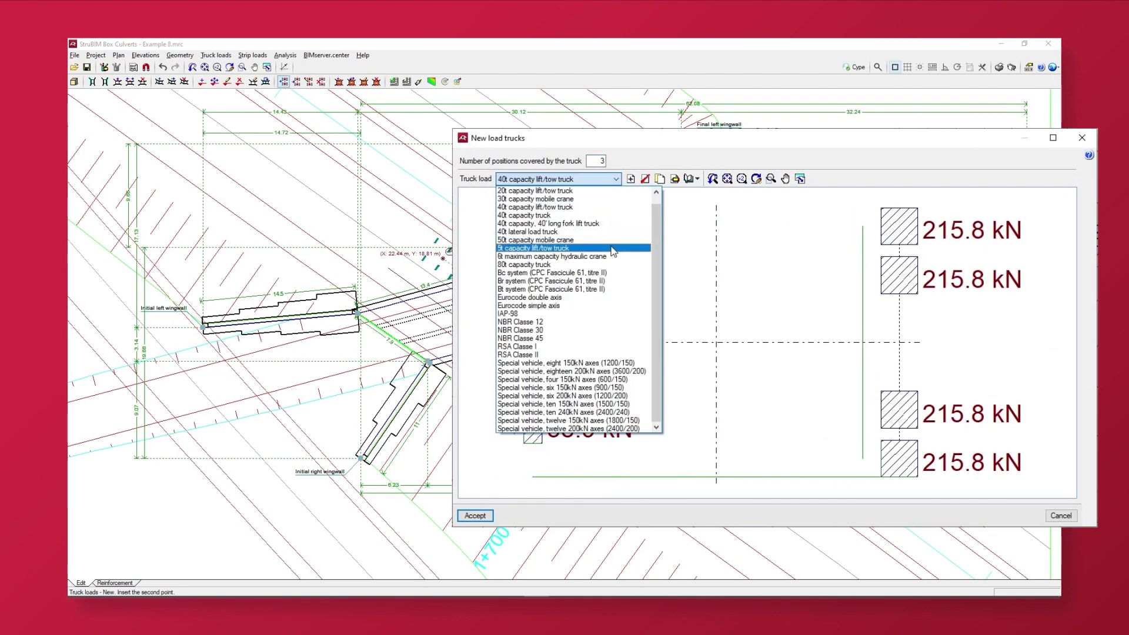
click(603, 293)
click(611, 179)
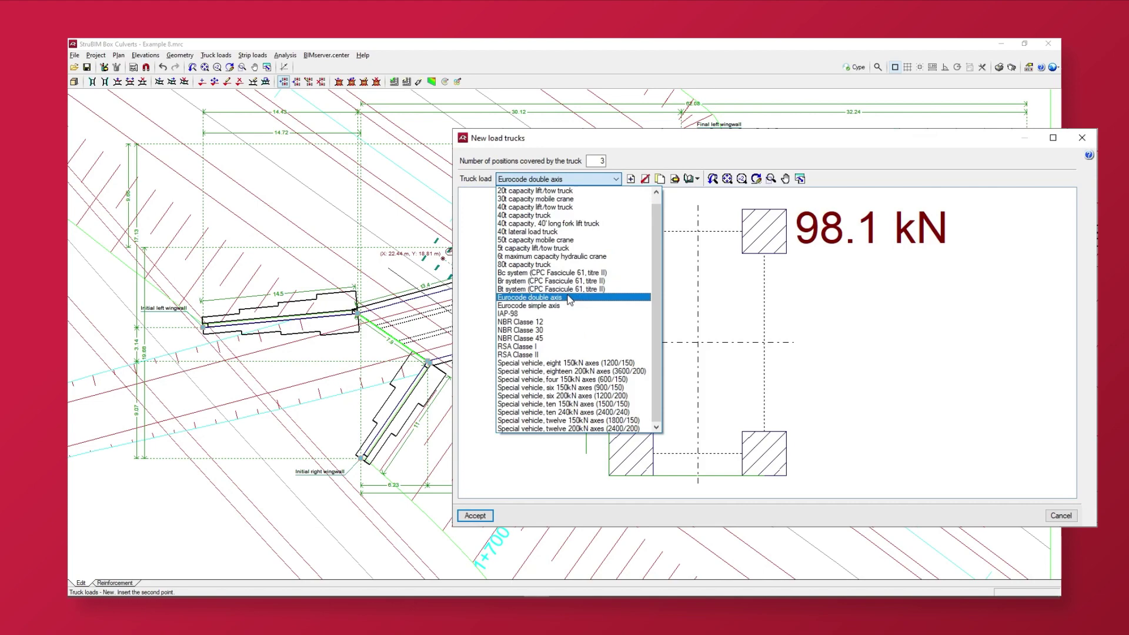
click(569, 316)
click(674, 180)
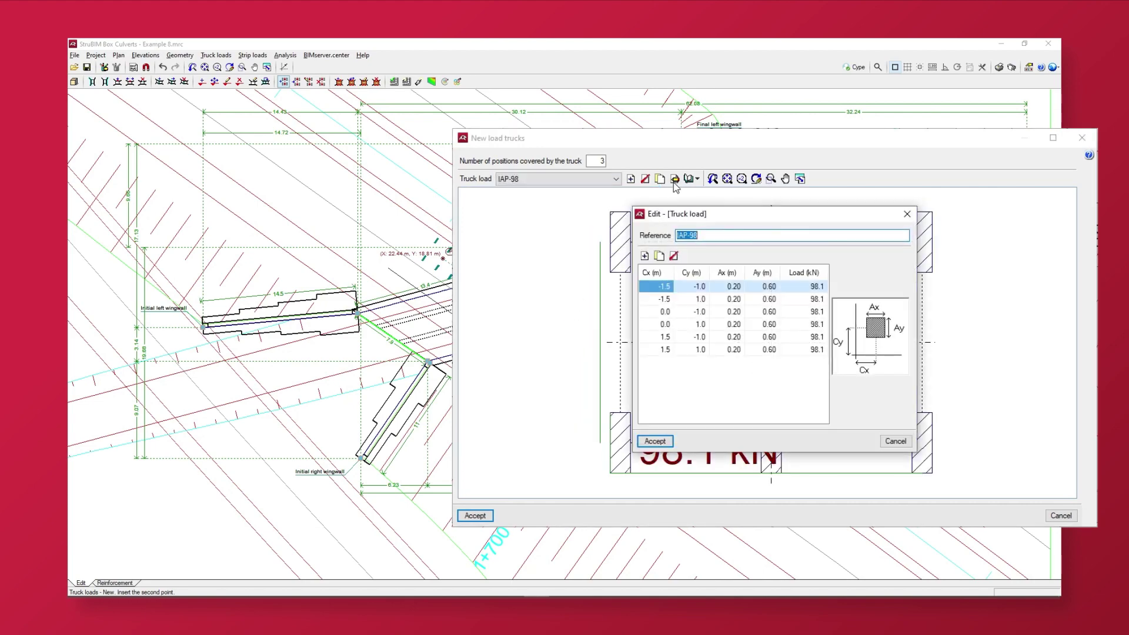
click(654, 441)
click(475, 516)
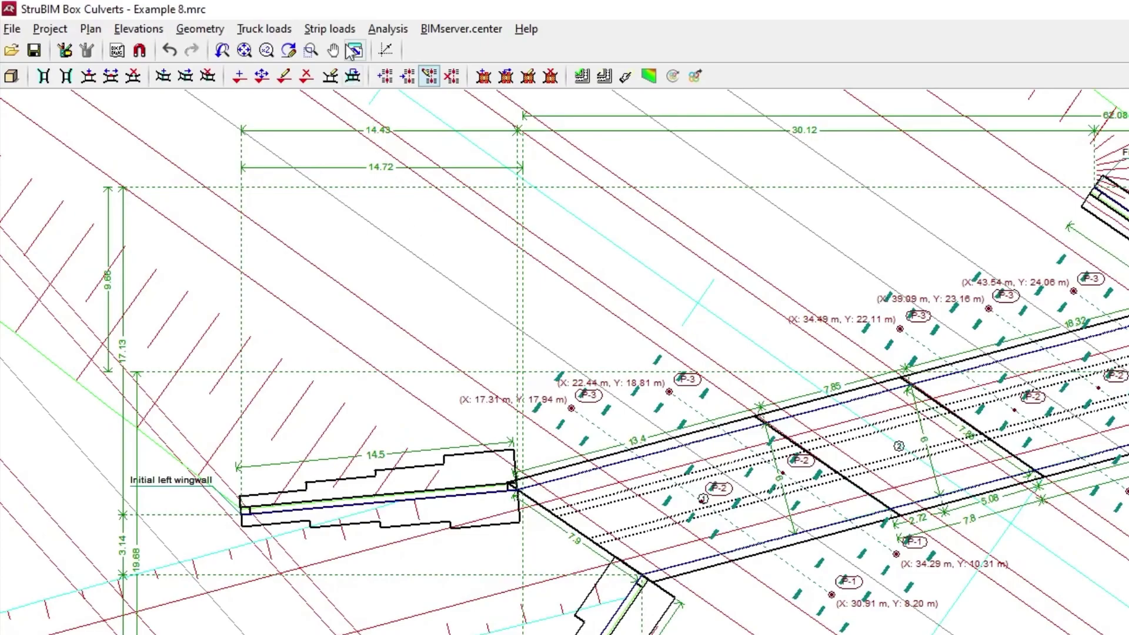
Step: Open an existing strip load for editing
click(330, 29)
click(327, 95)
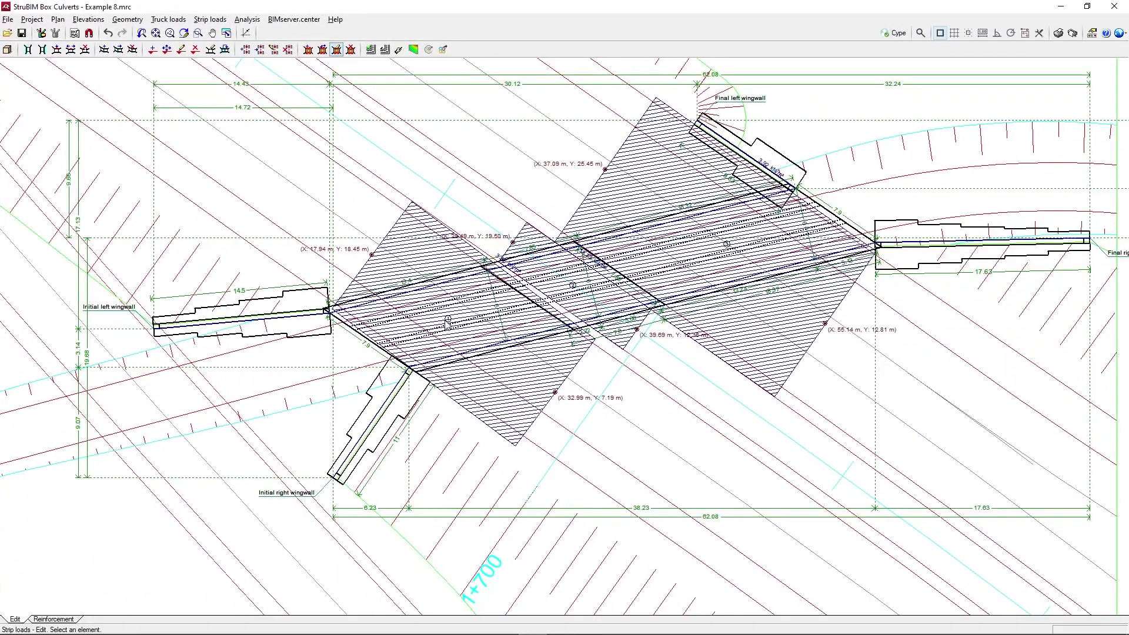
click(633, 452)
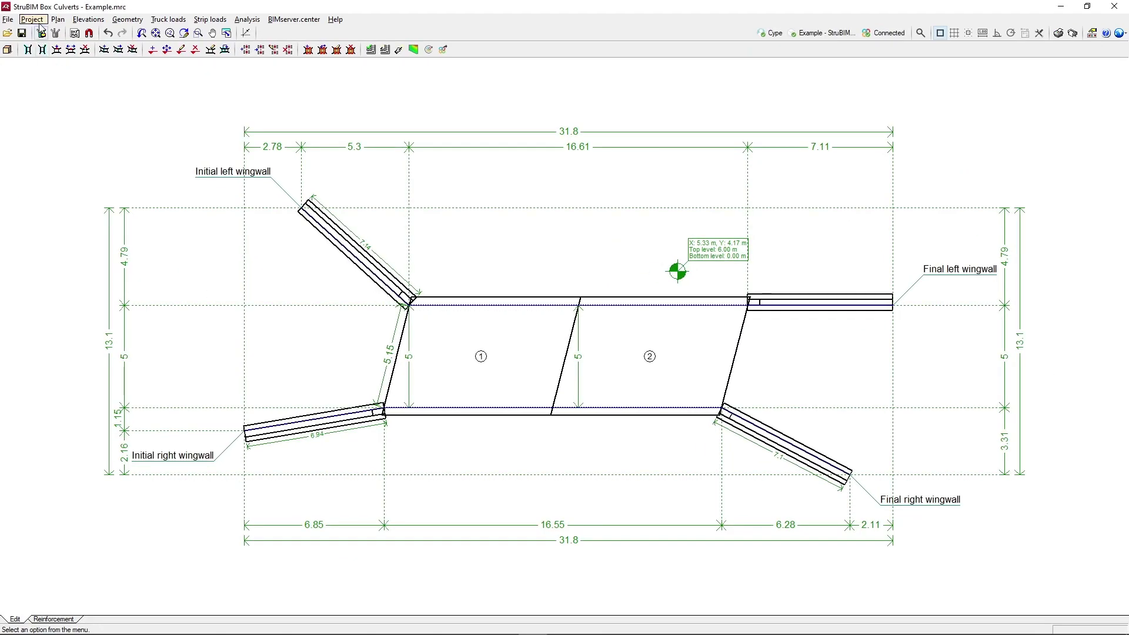
Step: Set the exposure class to corrosion induced by carbonation (XC1)
click(32, 19)
click(80, 45)
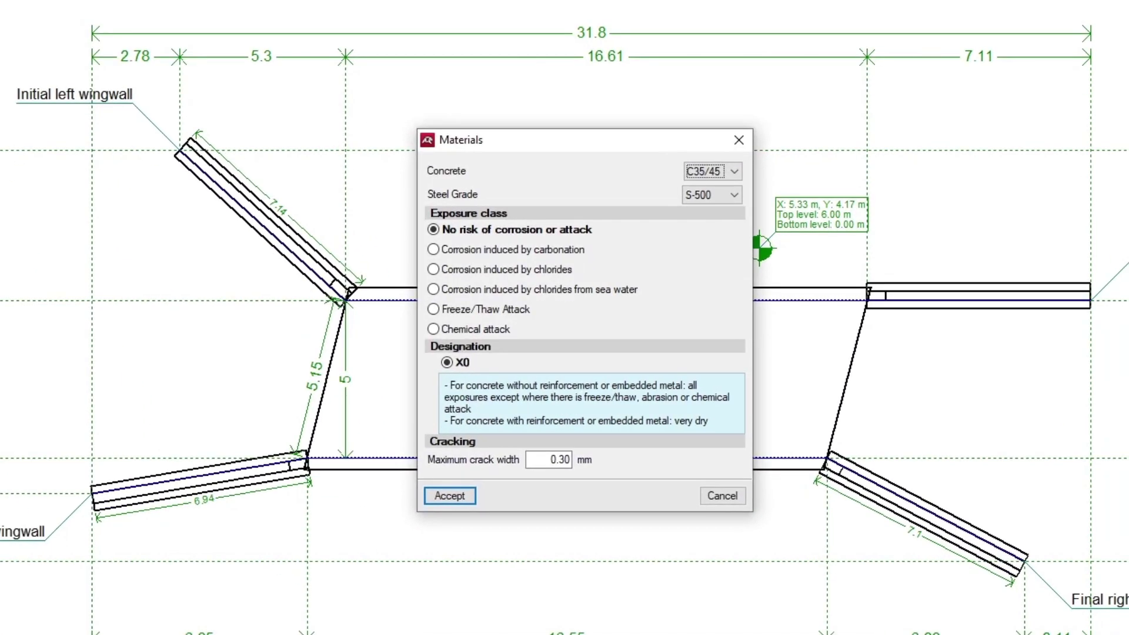
click(432, 249)
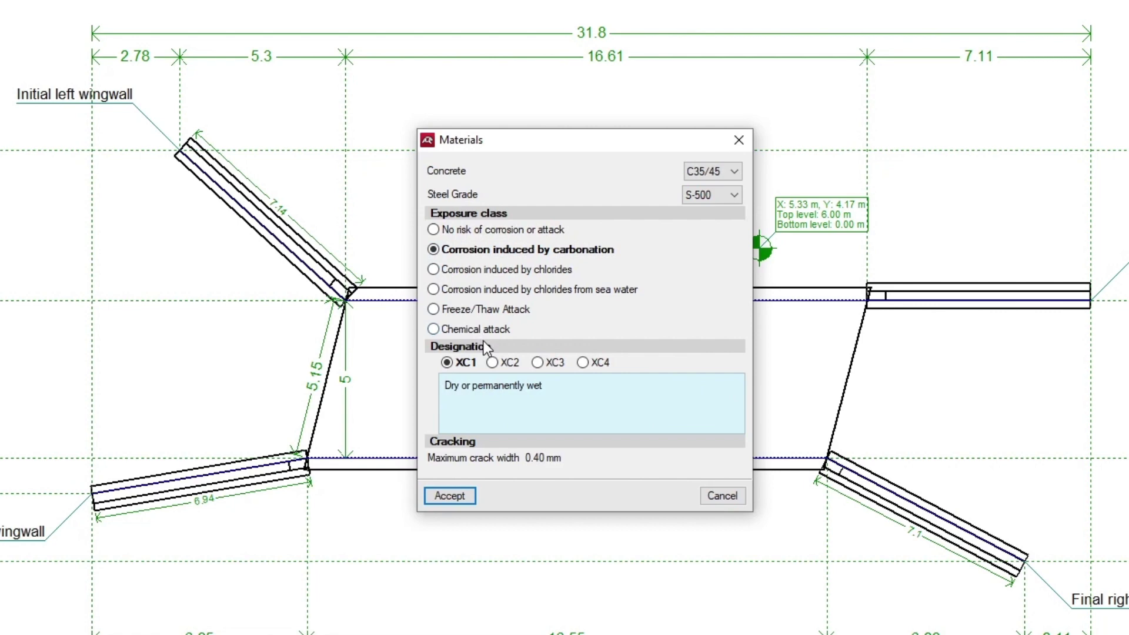
click(449, 495)
Step: Enable hydraulic surcharge by depth in the general data
click(44, 26)
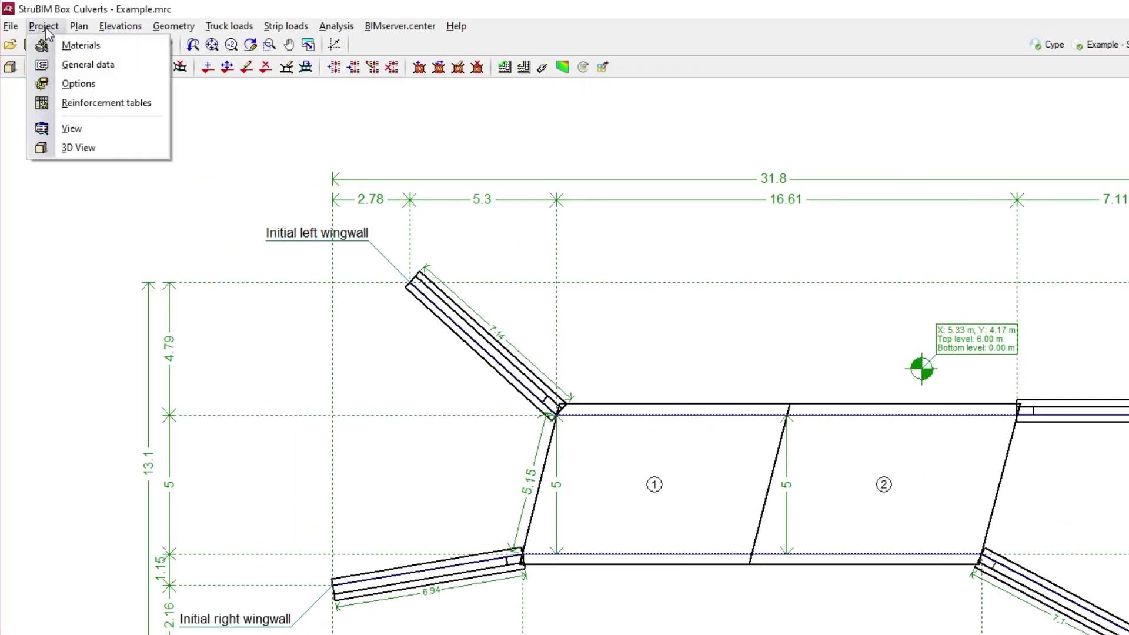
click(88, 65)
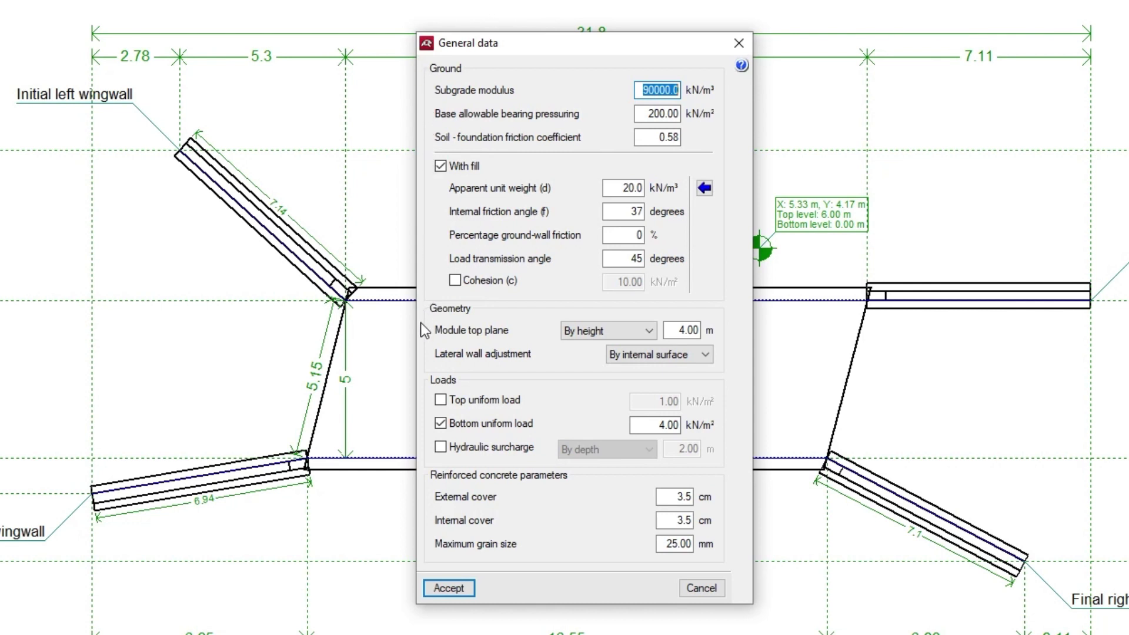
click(439, 447)
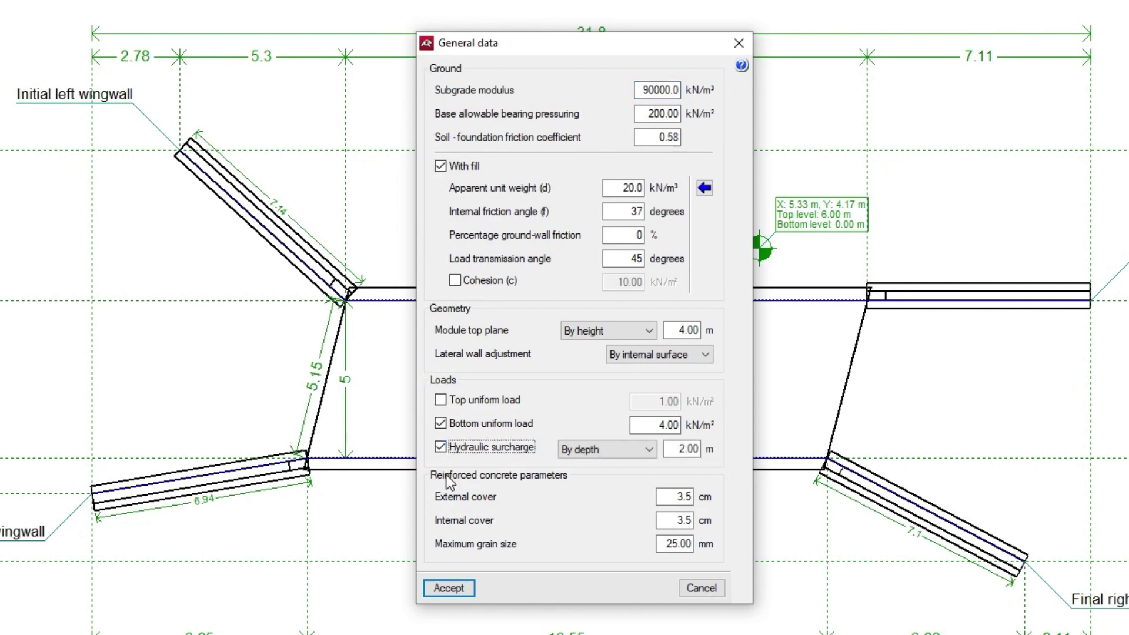
click(454, 586)
Step: Review and accept the project options
click(43, 26)
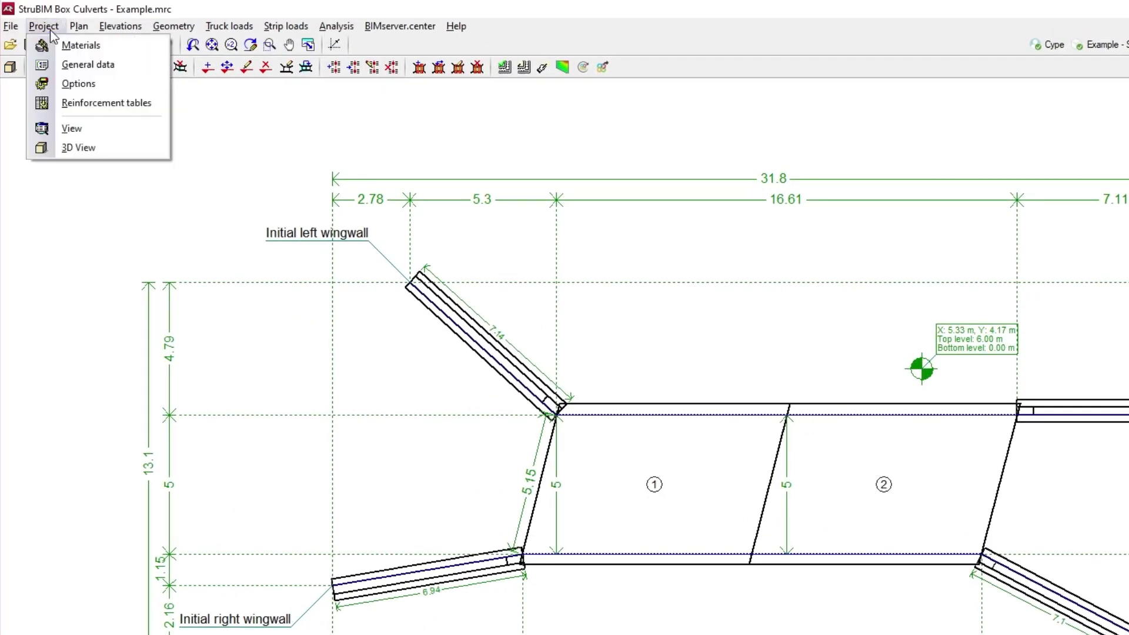
click(54, 83)
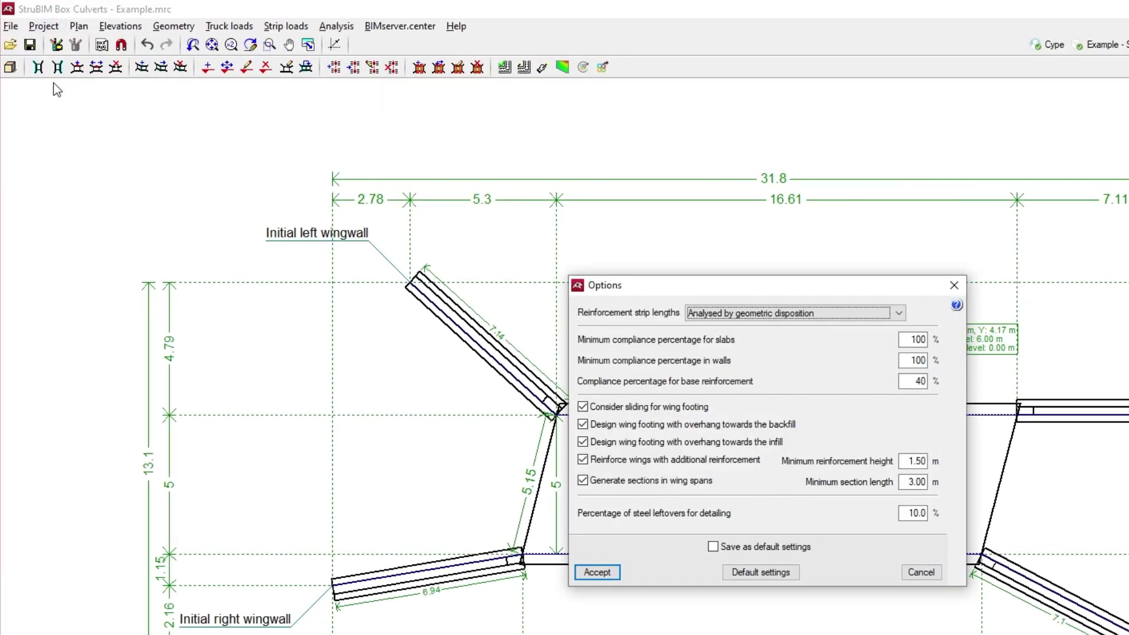
click(595, 572)
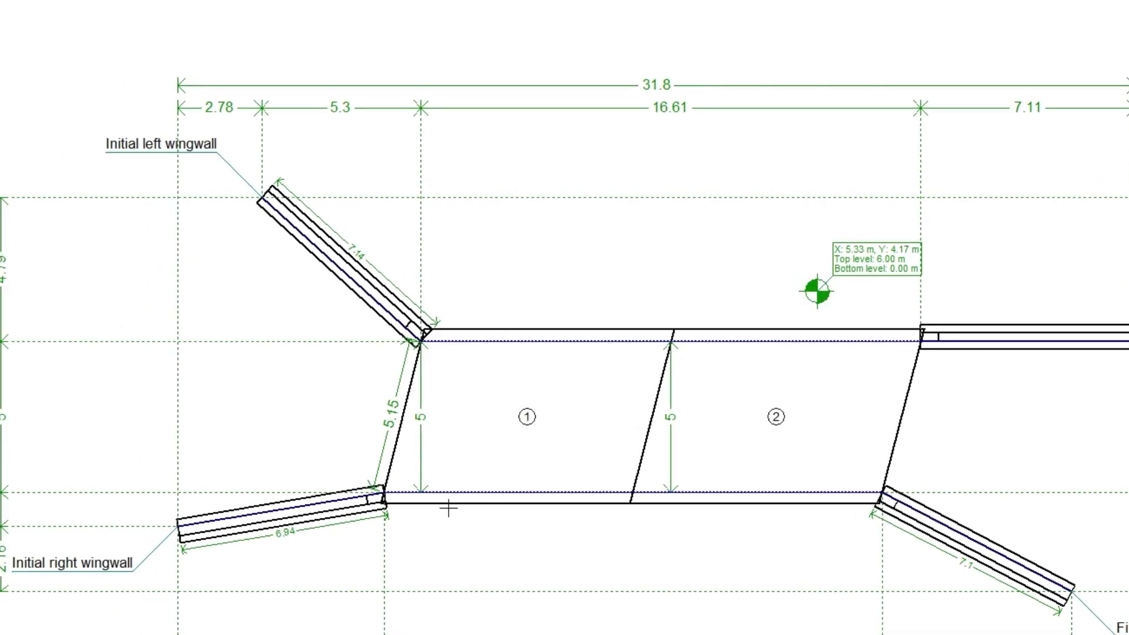
Step: Show the module reinforcement's admissible diameters, Ø10 to Ø32
click(44, 26)
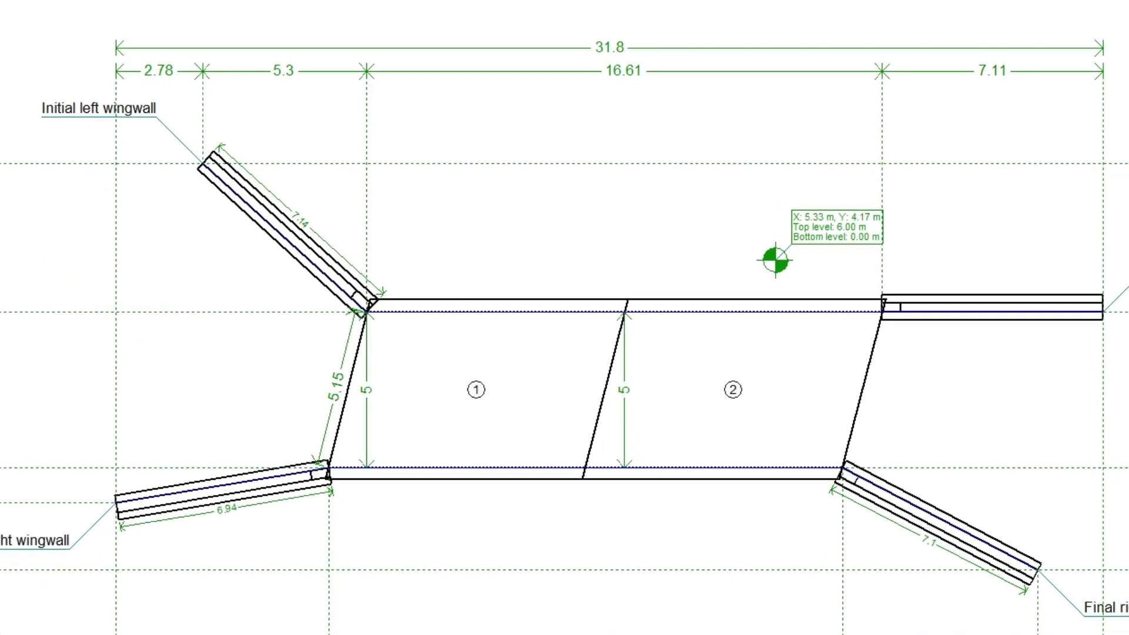
click(71, 101)
click(520, 277)
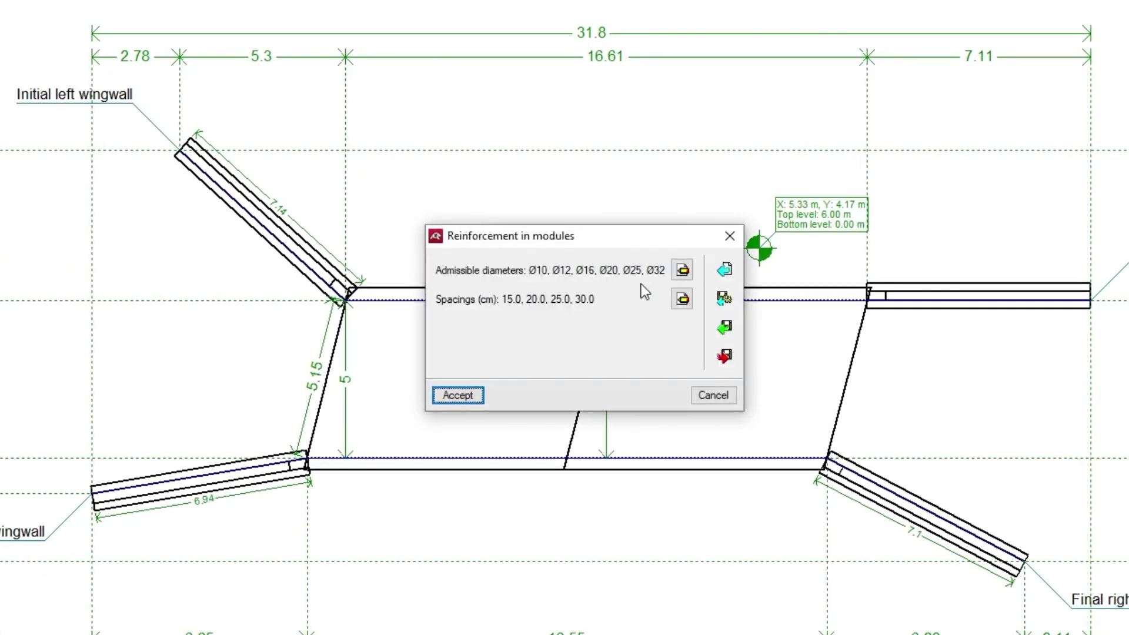
click(682, 268)
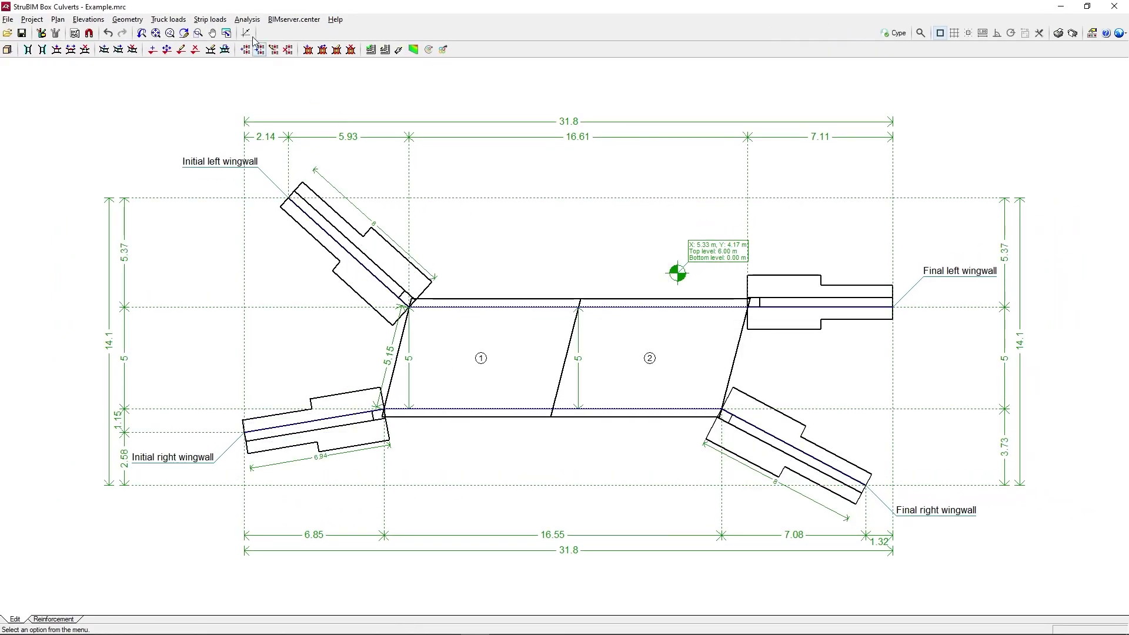
Step: Check a culvert module and scroll through its verified report
click(247, 34)
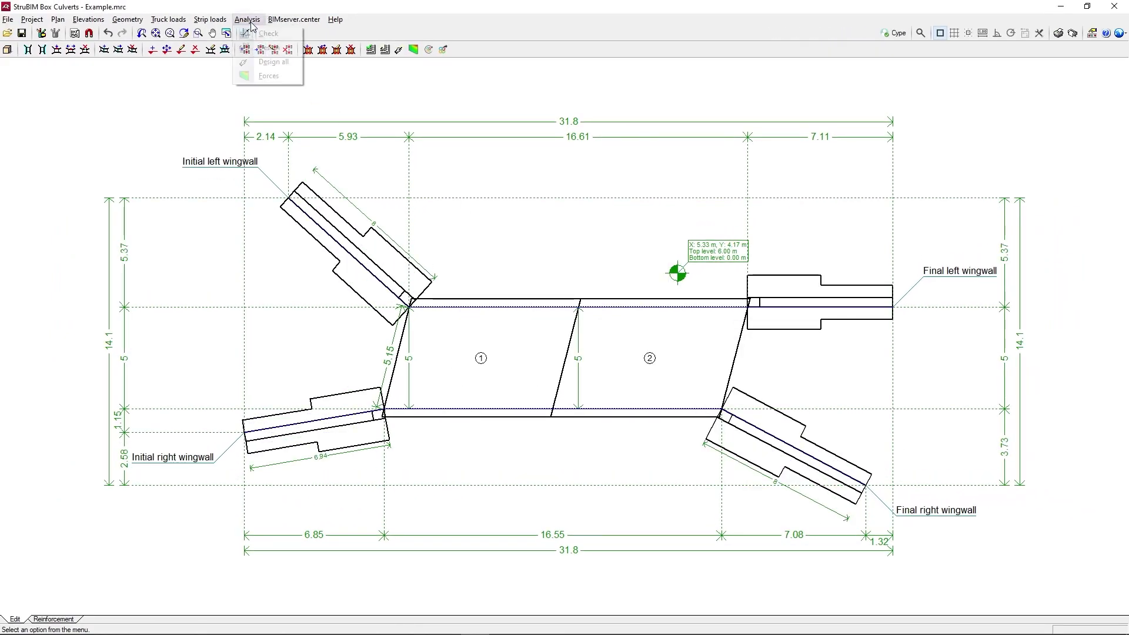
click(251, 33)
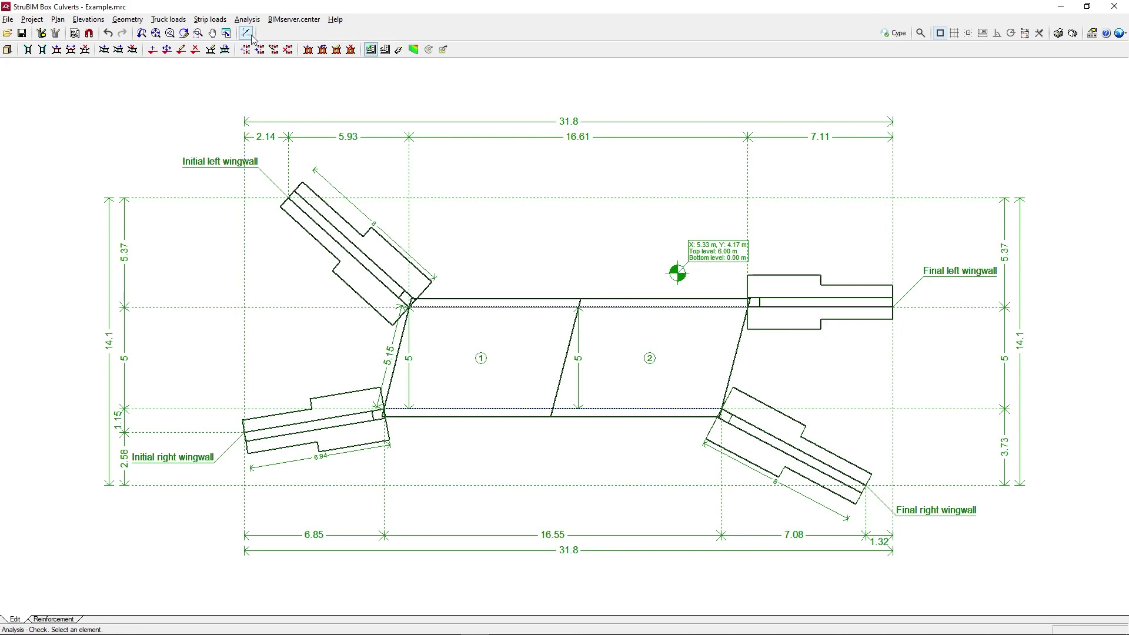
click(441, 302)
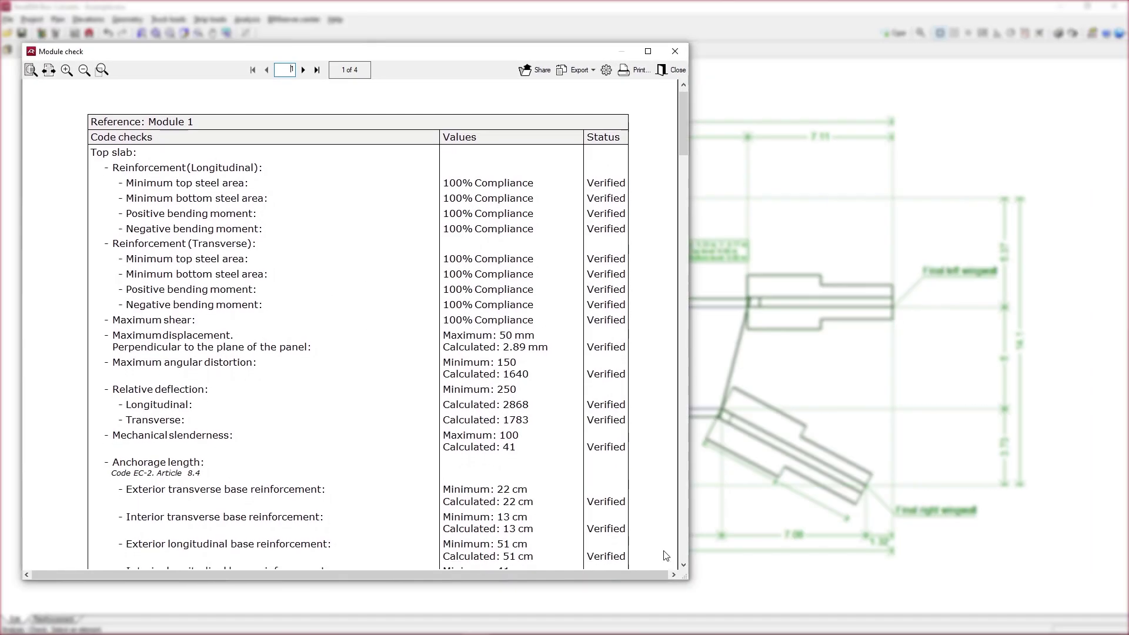
scroll(658, 448, down, 5)
drag(658, 448, 653, 163)
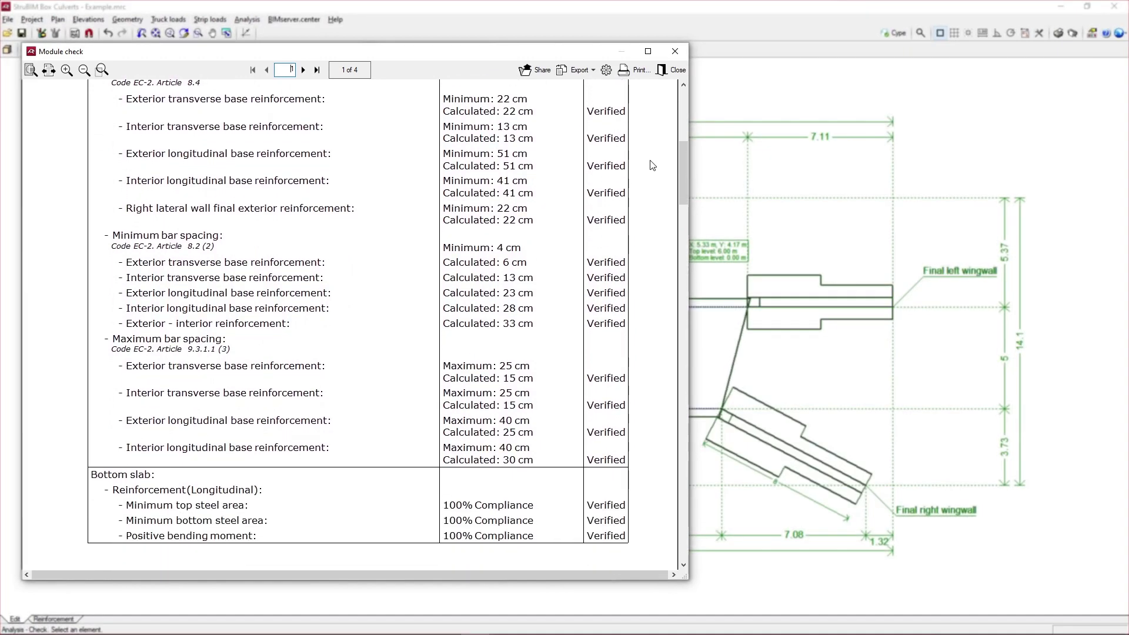
click(668, 73)
Step: Review the final left wingwall's check report, then close it
click(776, 326)
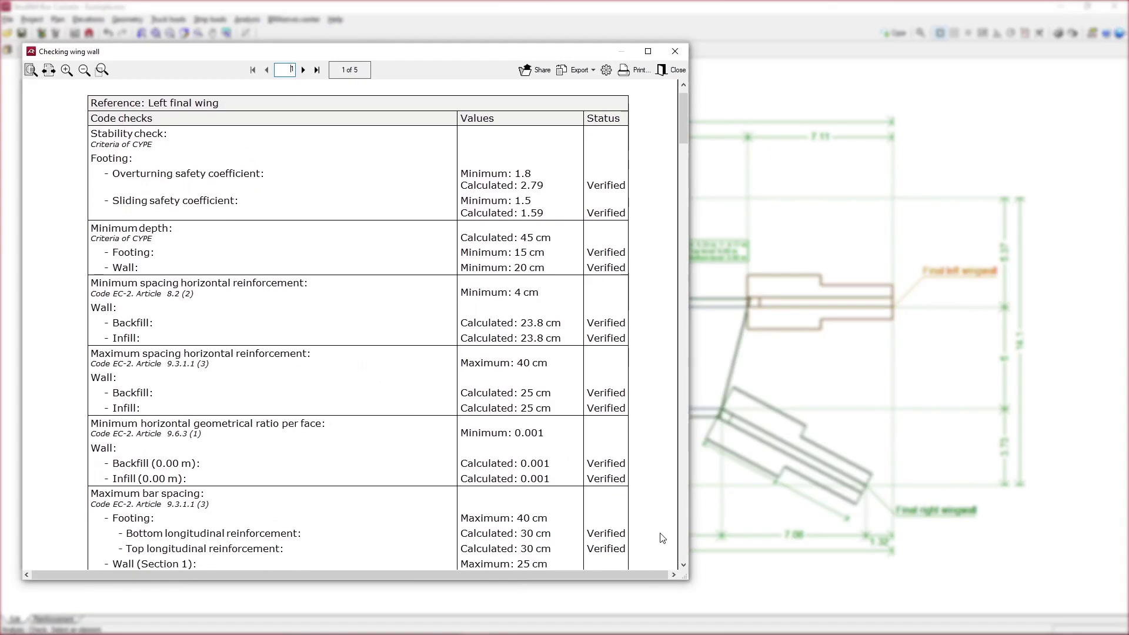
scroll(661, 413, down, 5)
drag(661, 413, 668, 162)
click(672, 70)
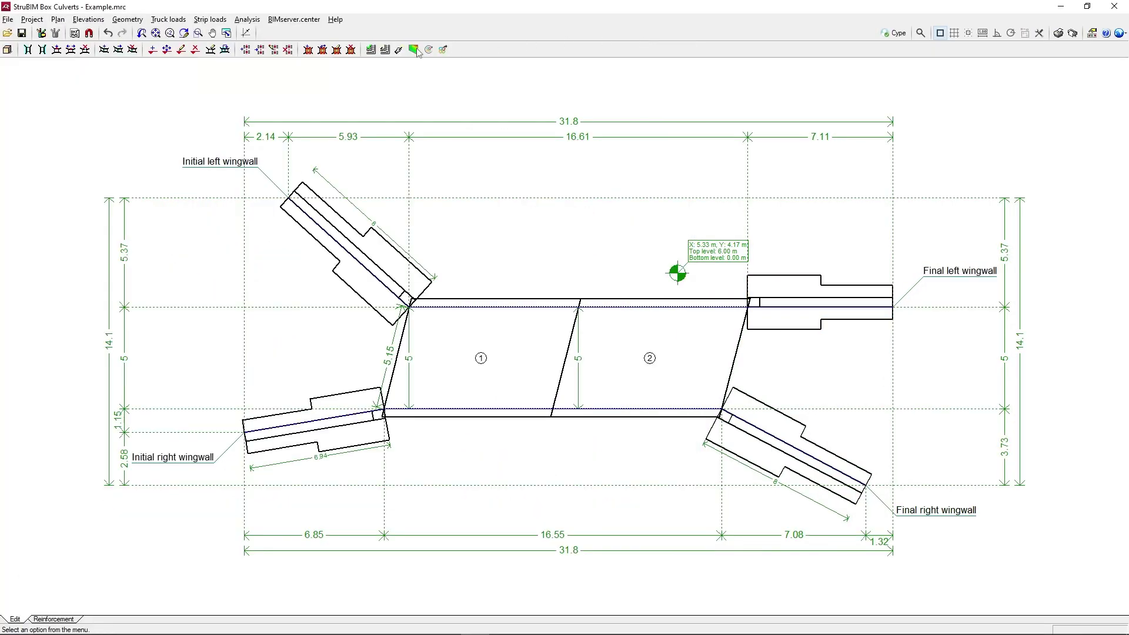
Step: Show the Self weight load case as a Total displacement contour plot on the culvert mesh
click(257, 75)
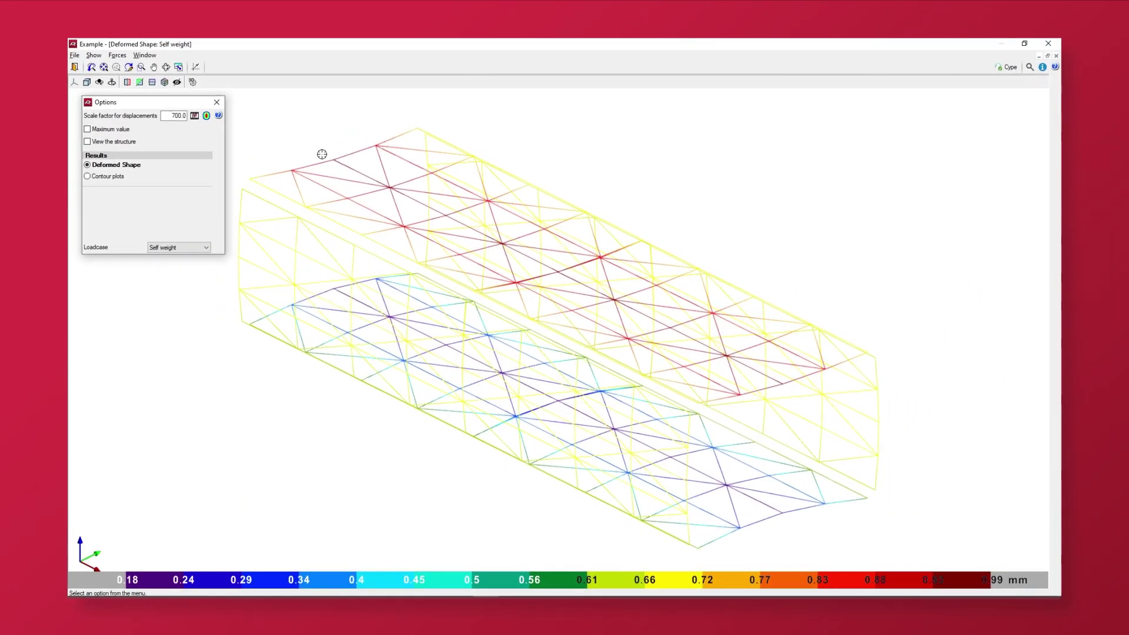
middle_drag(529, 312, 463, 292)
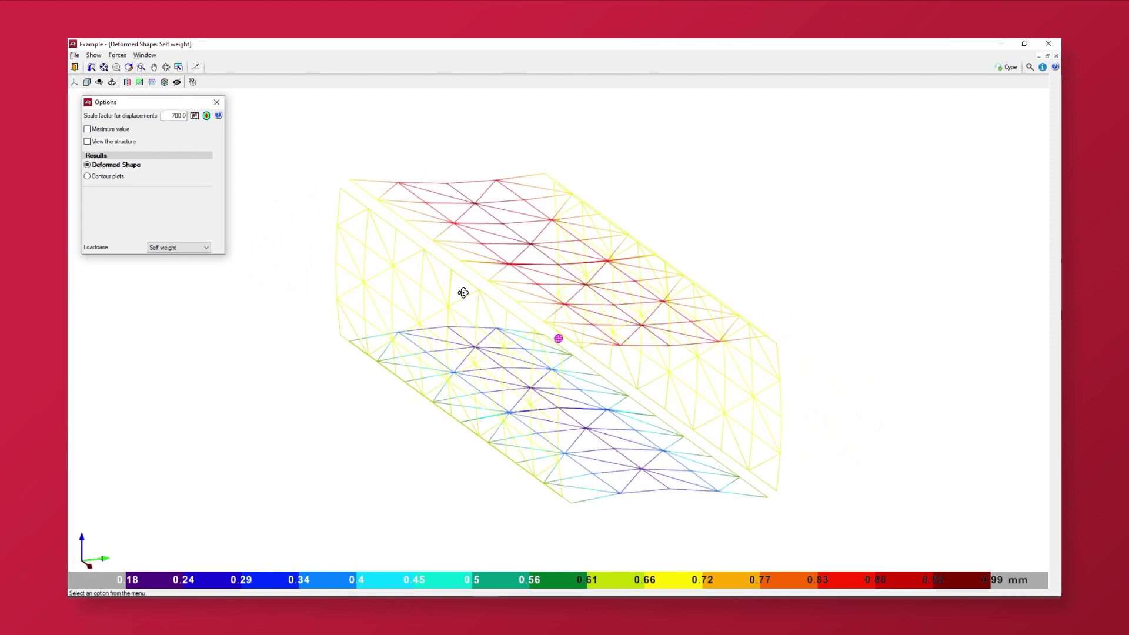
click(88, 177)
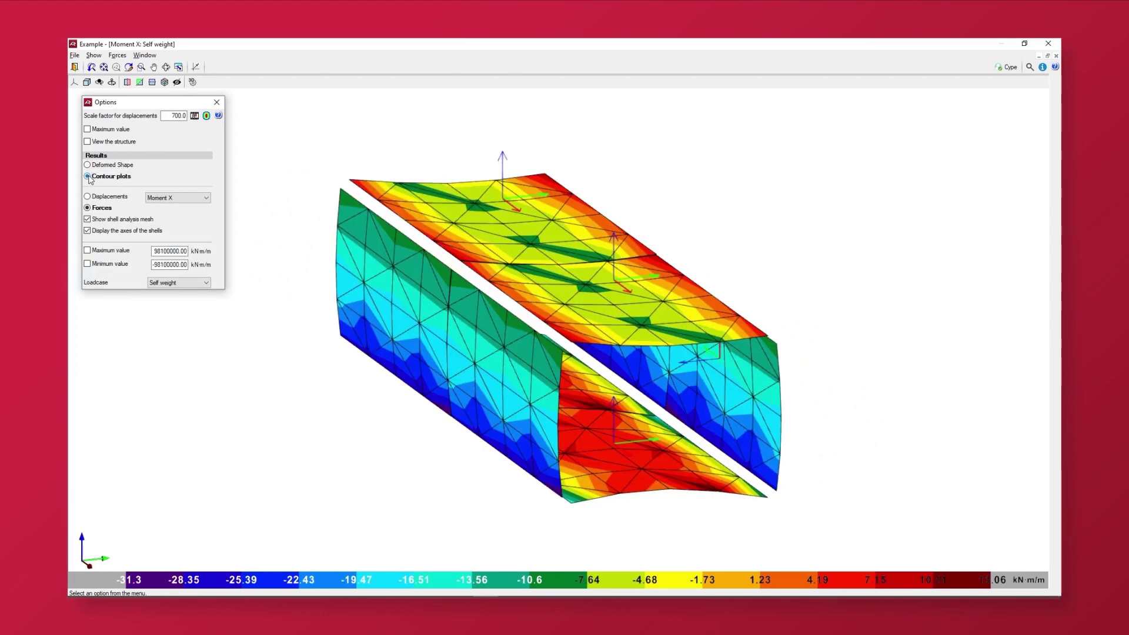
click(87, 197)
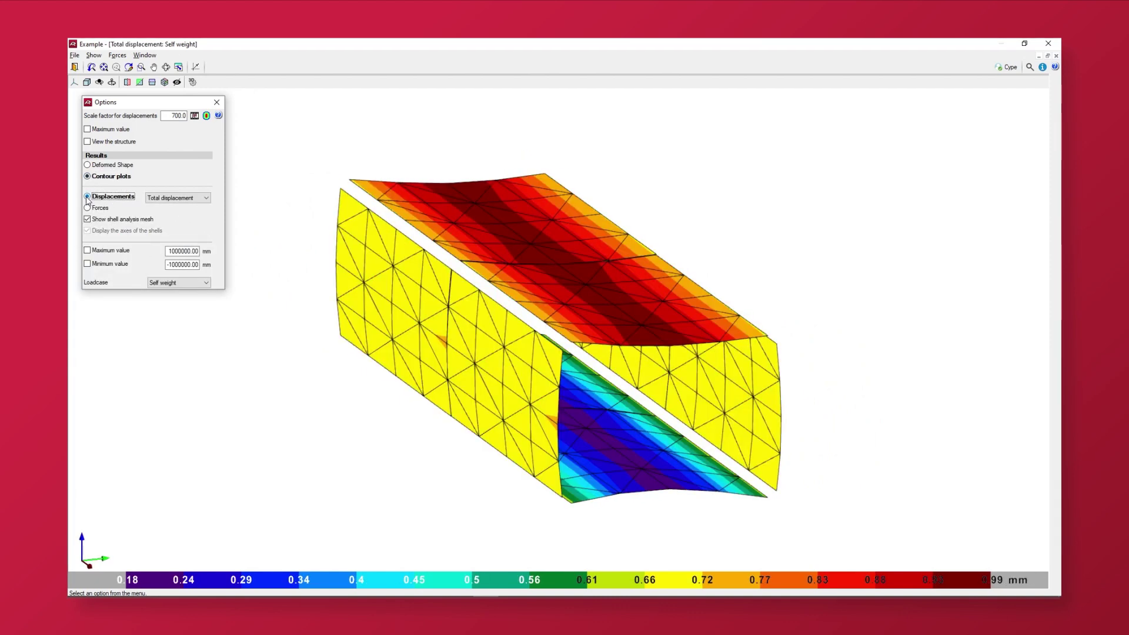
click(154, 199)
click(170, 198)
click(179, 283)
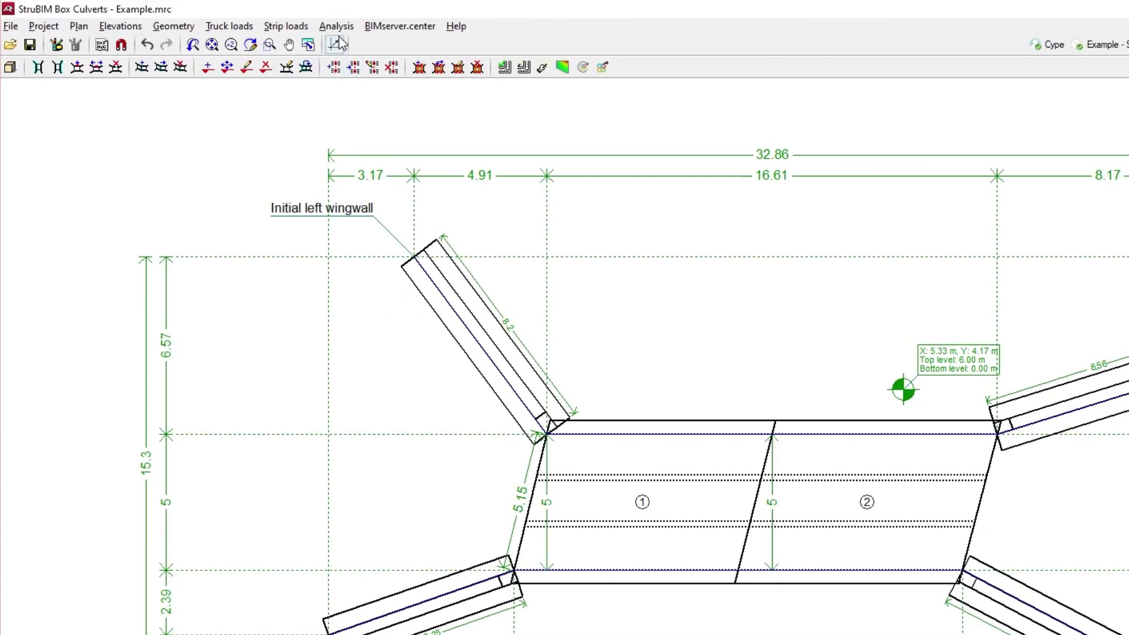
Step: Run Design all and accept the message that all checks have been verified
click(336, 44)
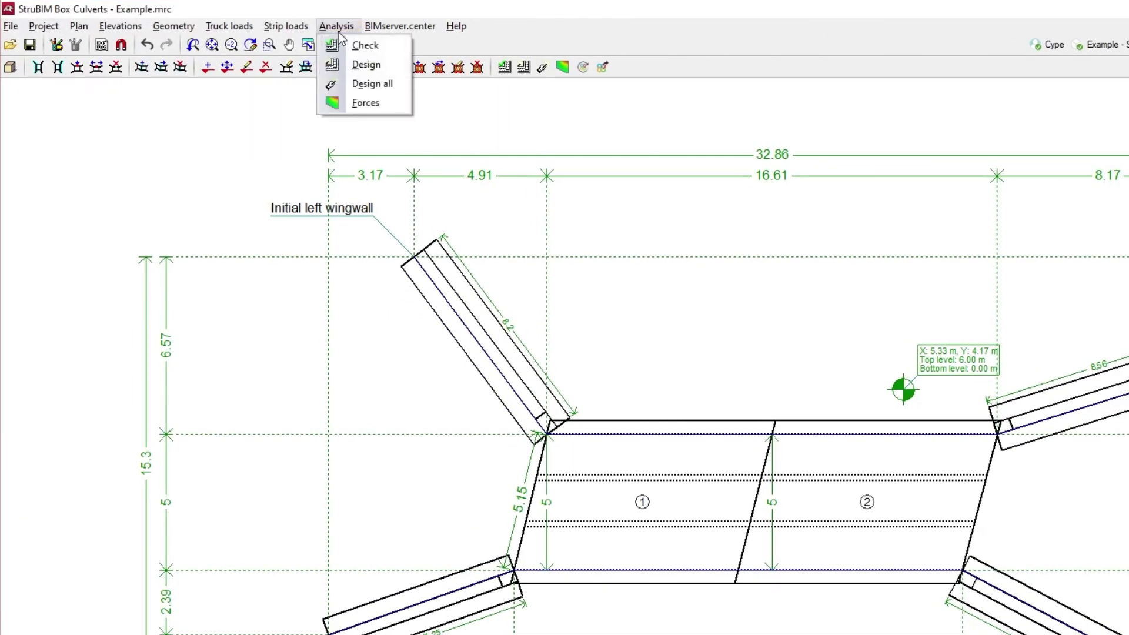
click(346, 85)
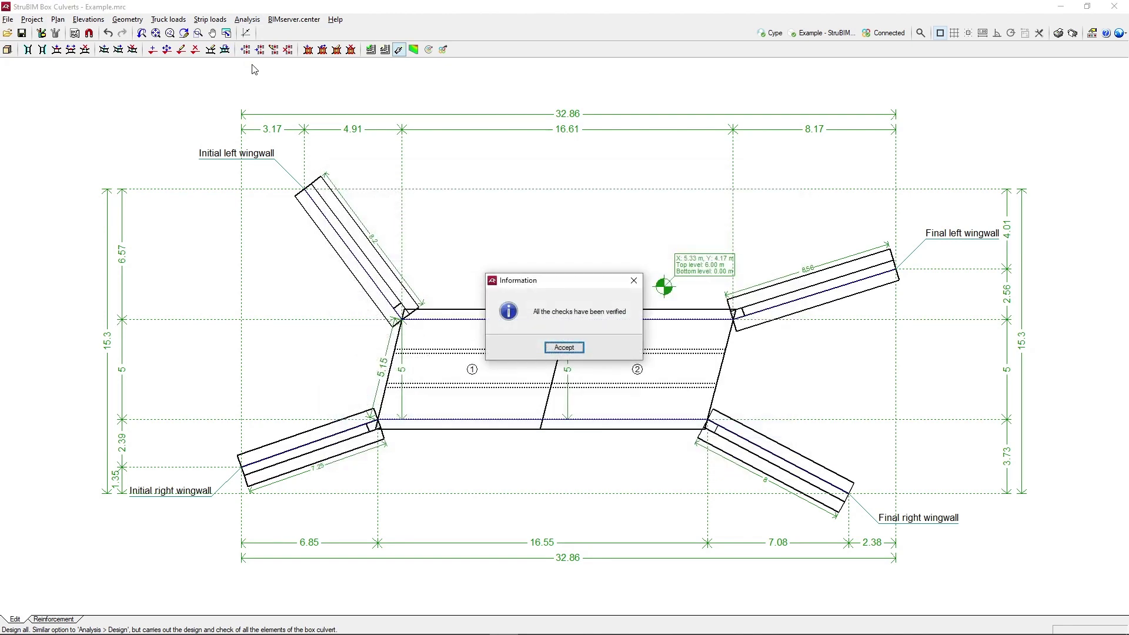
click(562, 348)
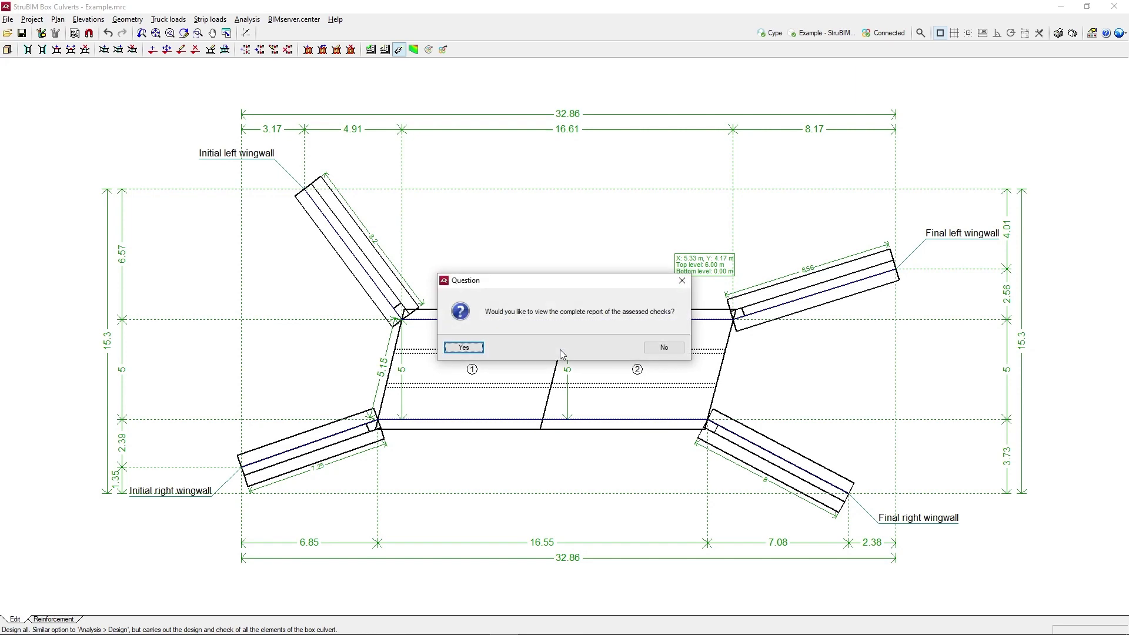
Step: Open the complete check report and scroll through it
click(464, 347)
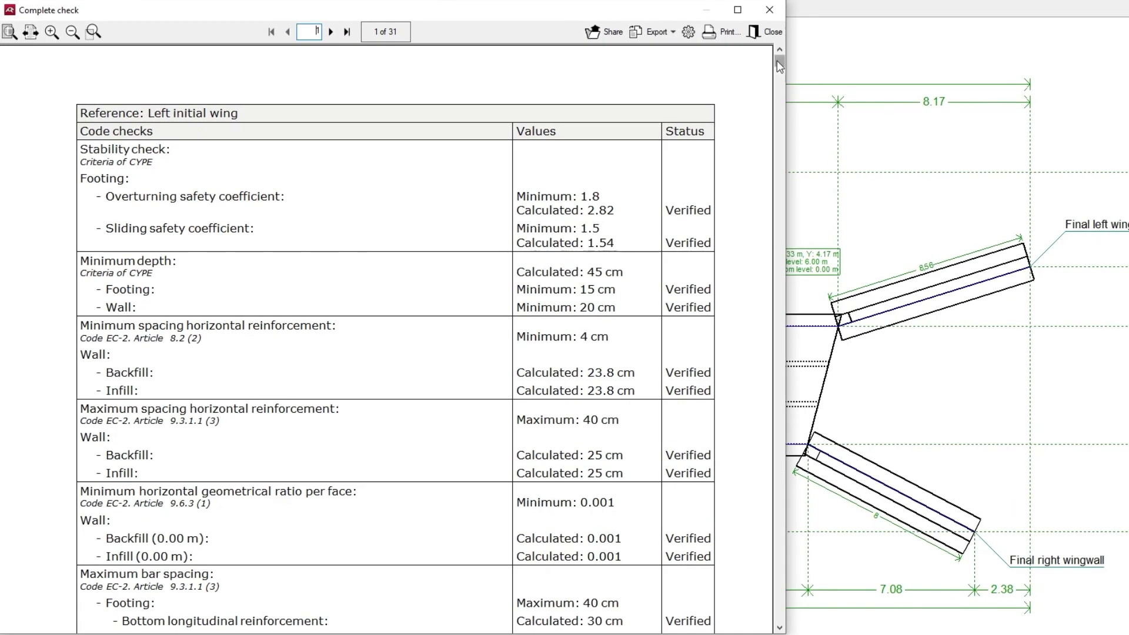
drag(777, 61, 776, 85)
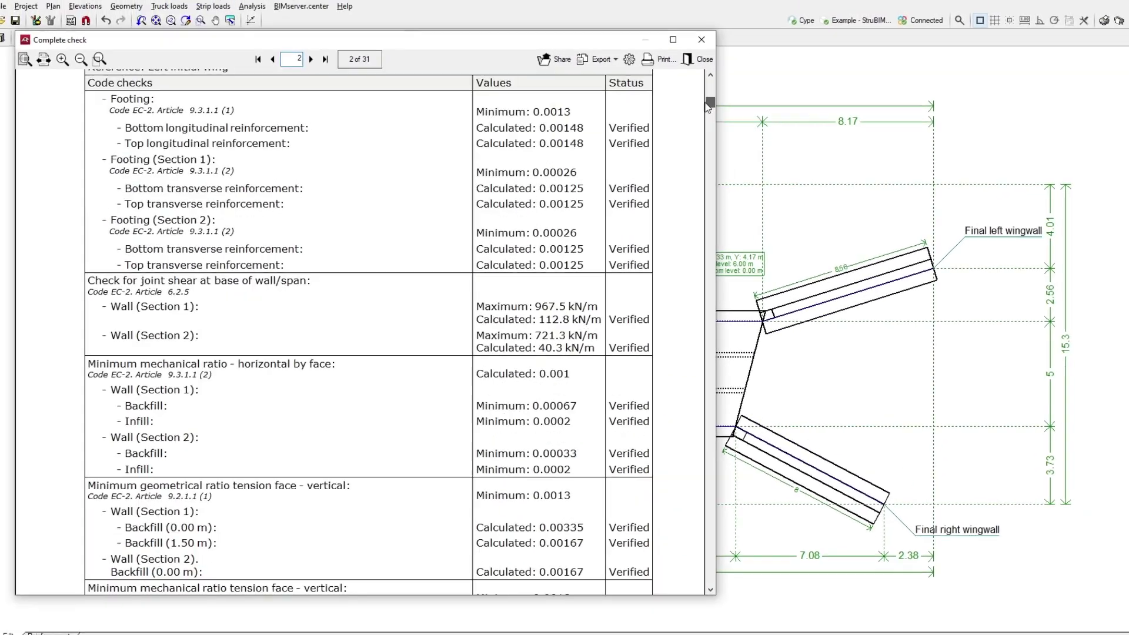
drag(707, 107, 708, 114)
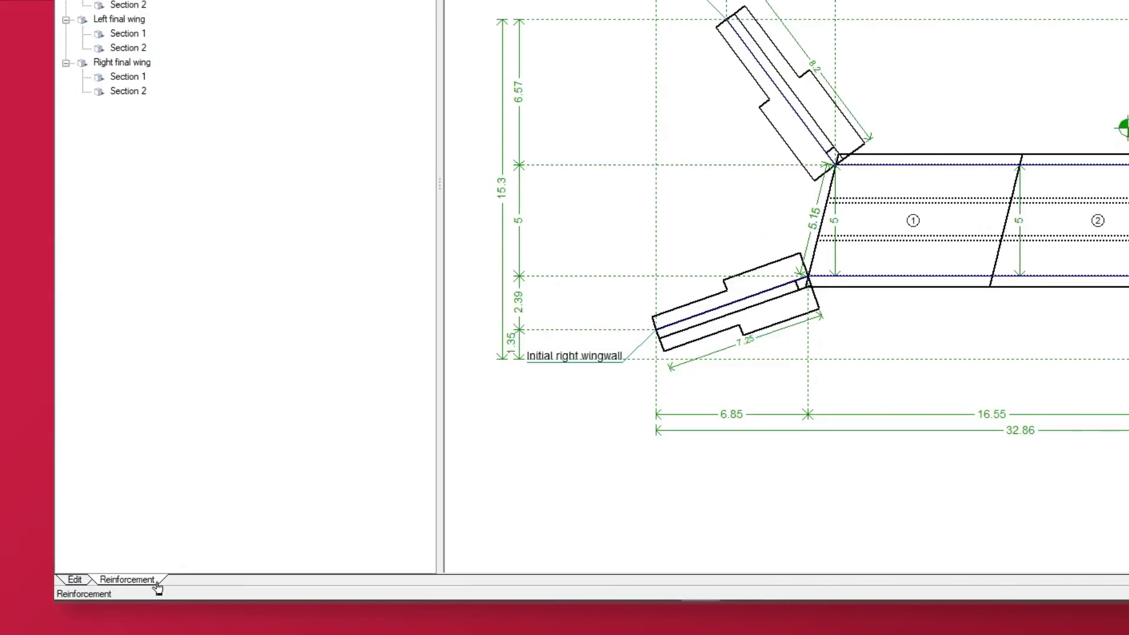
Step: Review Right final wing Section 2 and Module 2 section reinforcement, keeping exterior base bars Ø16 every 30 cm
click(126, 93)
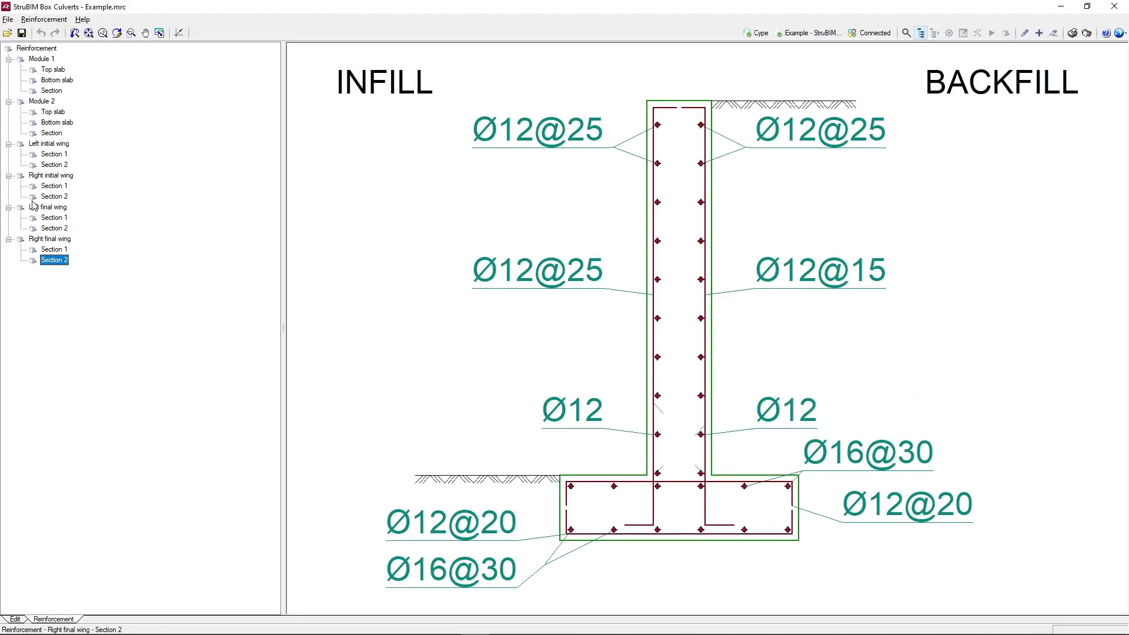
click(40, 102)
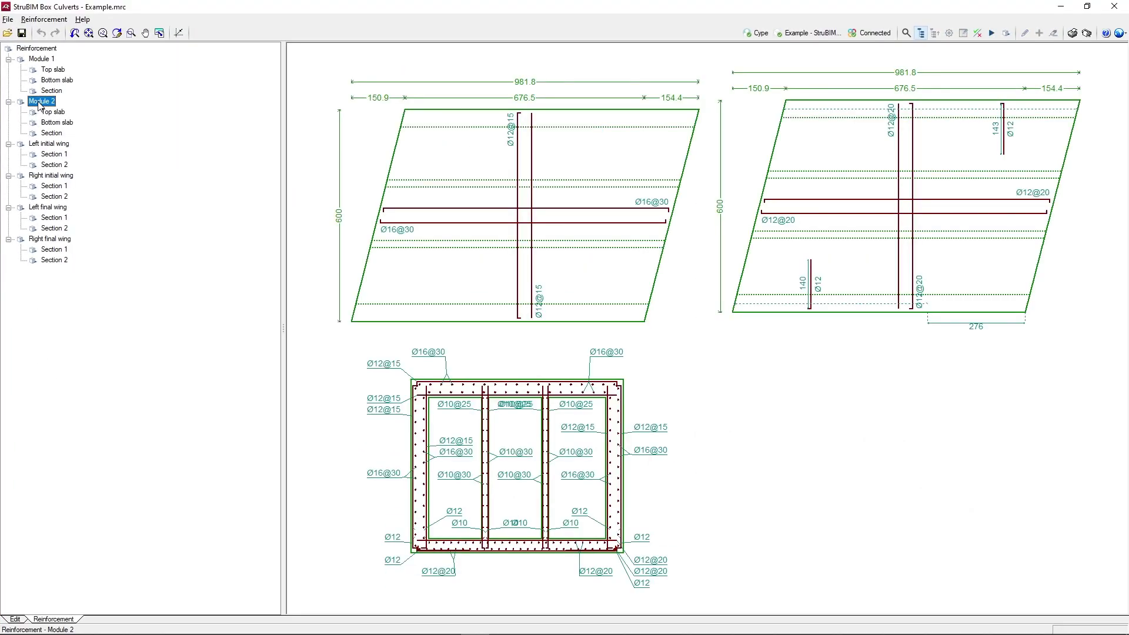
click(50, 133)
click(409, 346)
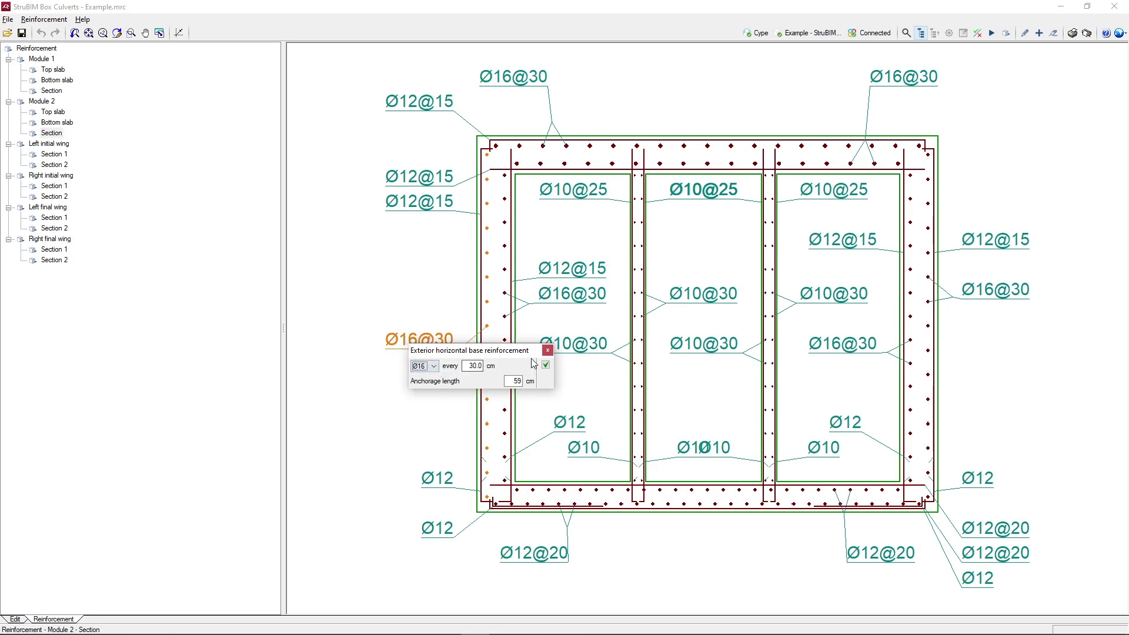
click(547, 350)
click(44, 19)
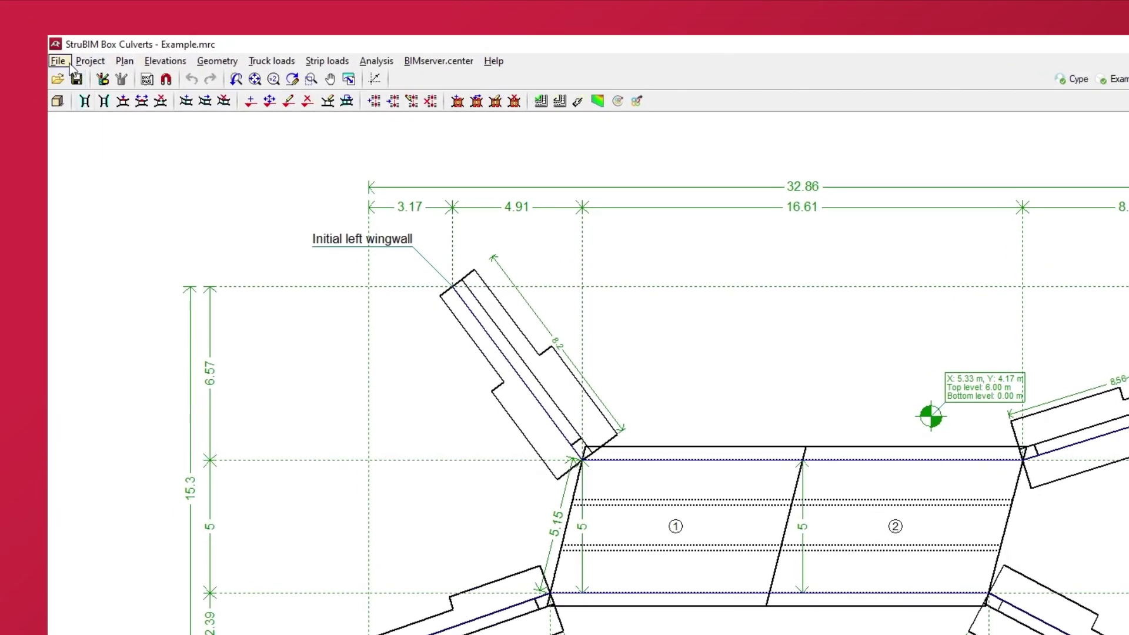
Step: Generate the project report with all chapters included and scroll through it
click(66, 62)
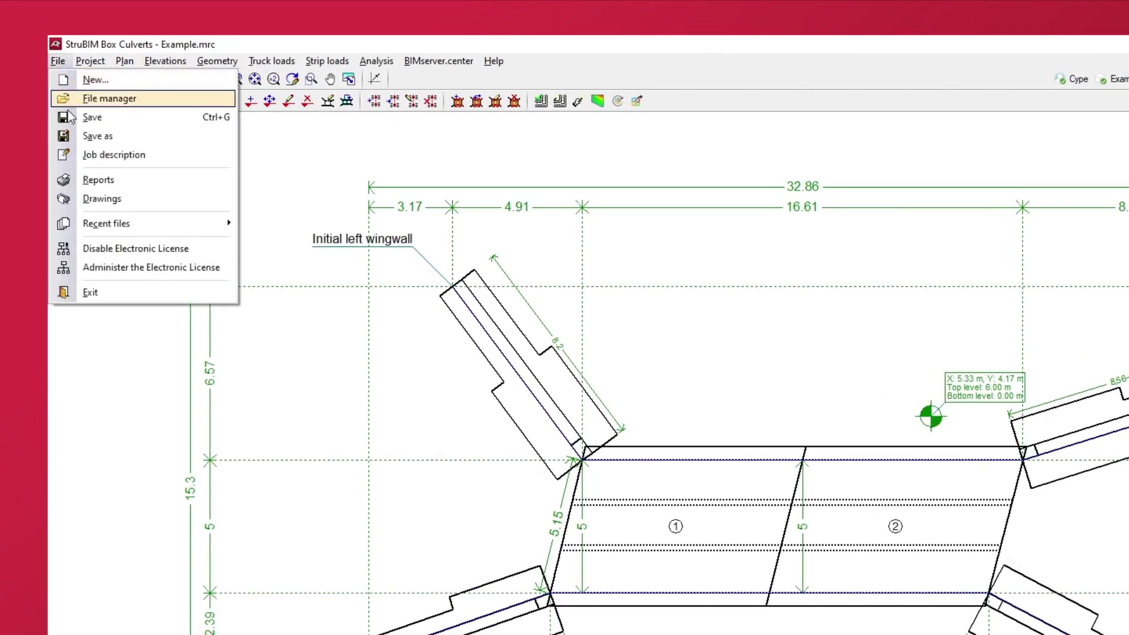
click(69, 187)
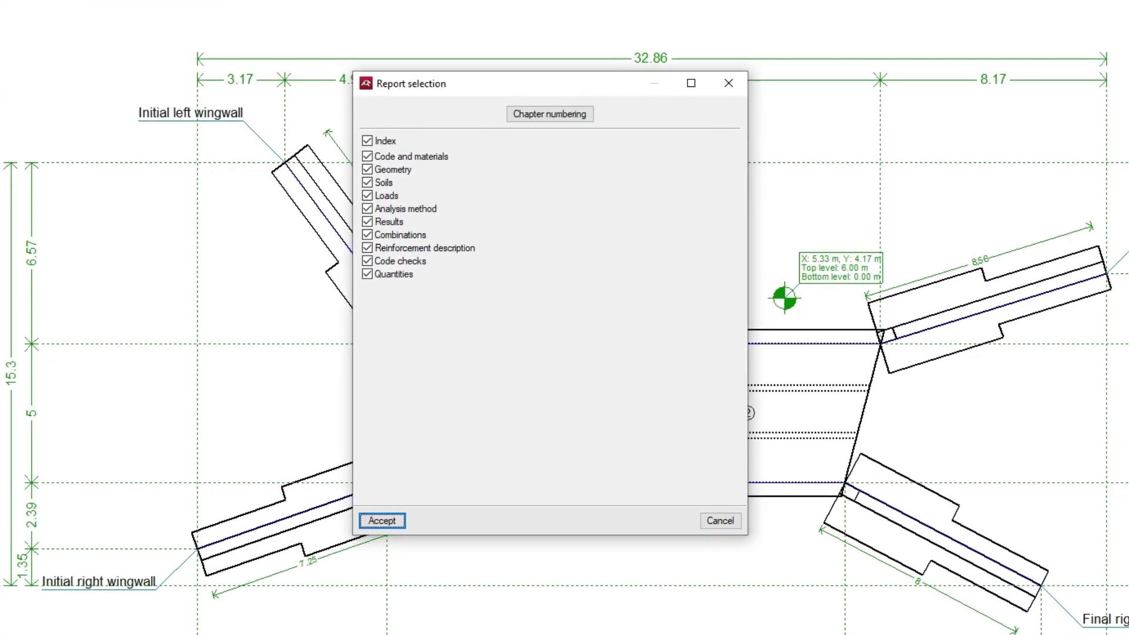
click(398, 518)
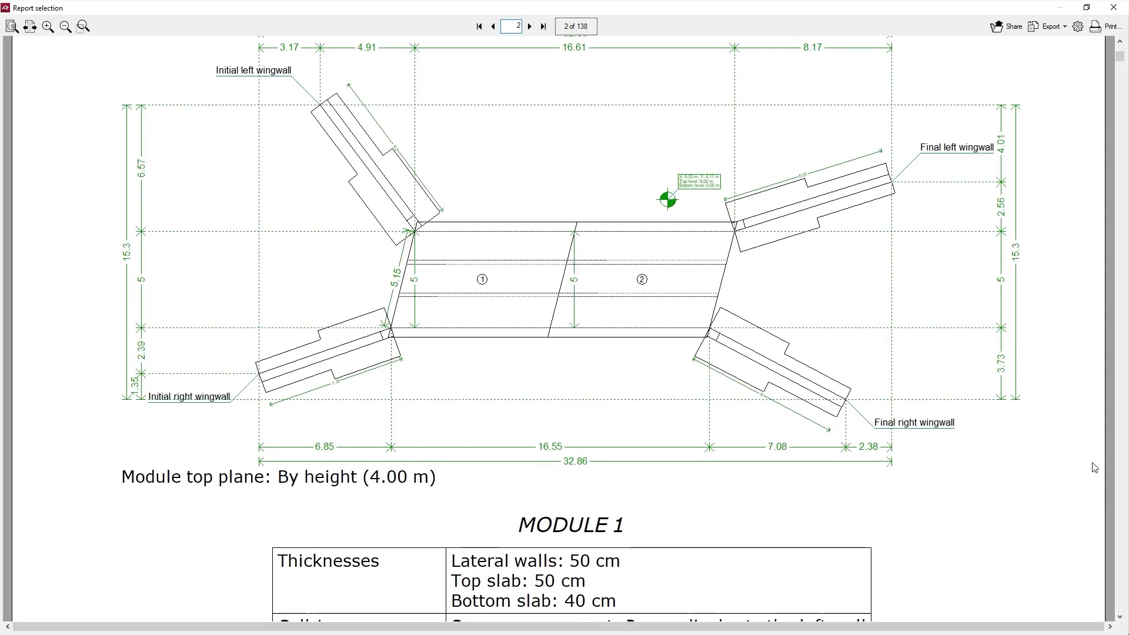
scroll(1093, 583, down, 5)
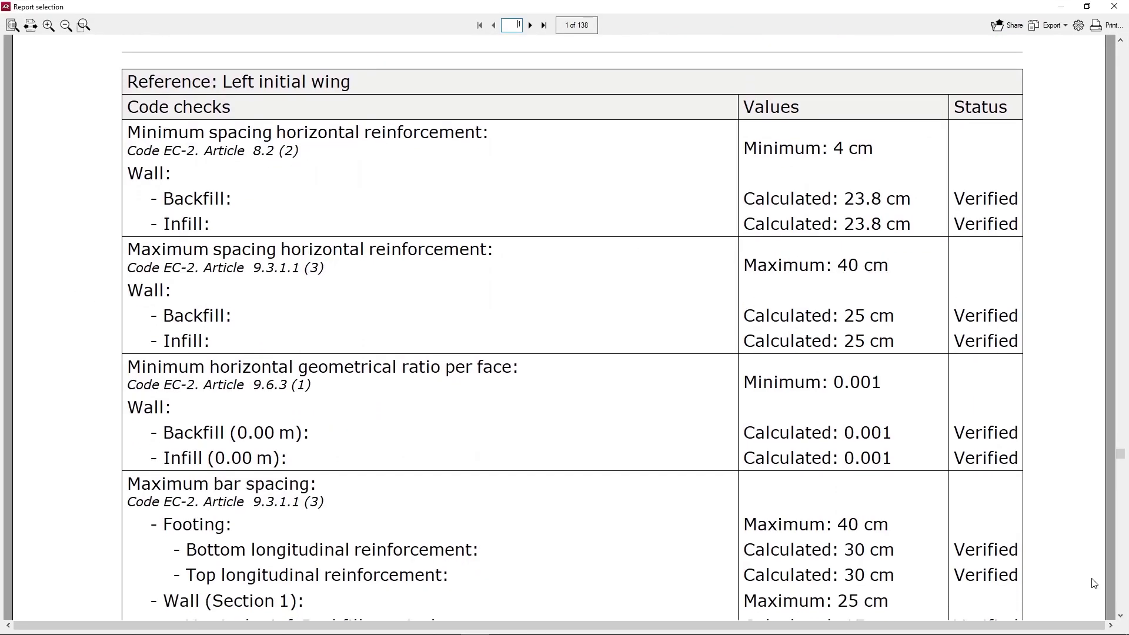
scroll(1093, 583, down, 4)
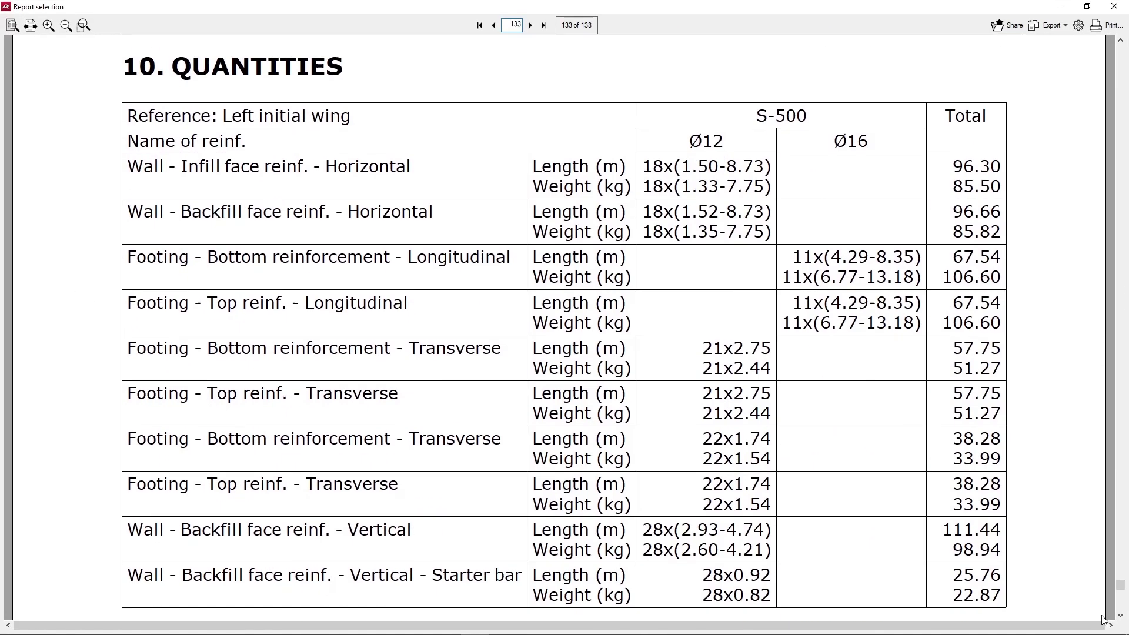
scroll(1101, 576, down, 1)
scroll(1100, 576, down, 2)
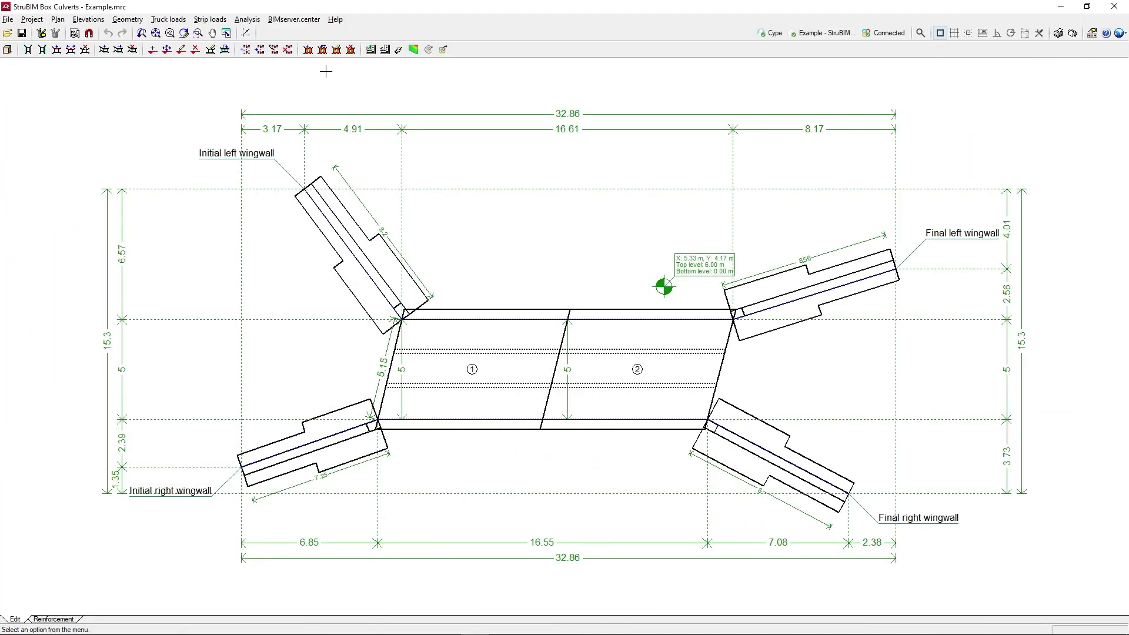
Step: Upload the application results to BIMserver.center as the 'Box culverts' contribution and view its files
click(294, 19)
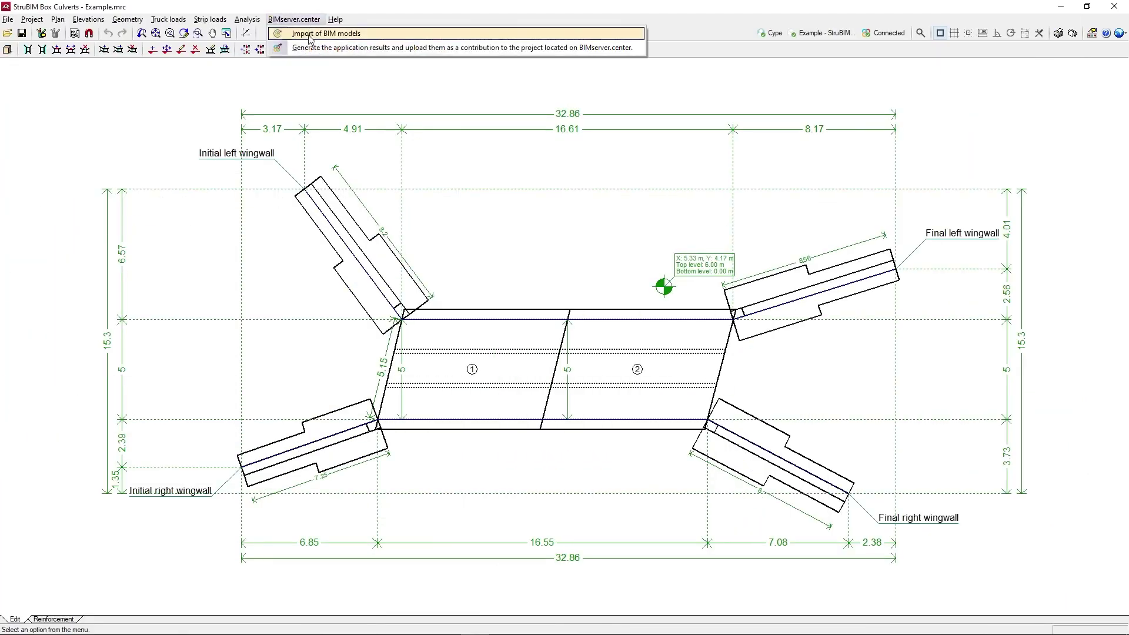
click(310, 50)
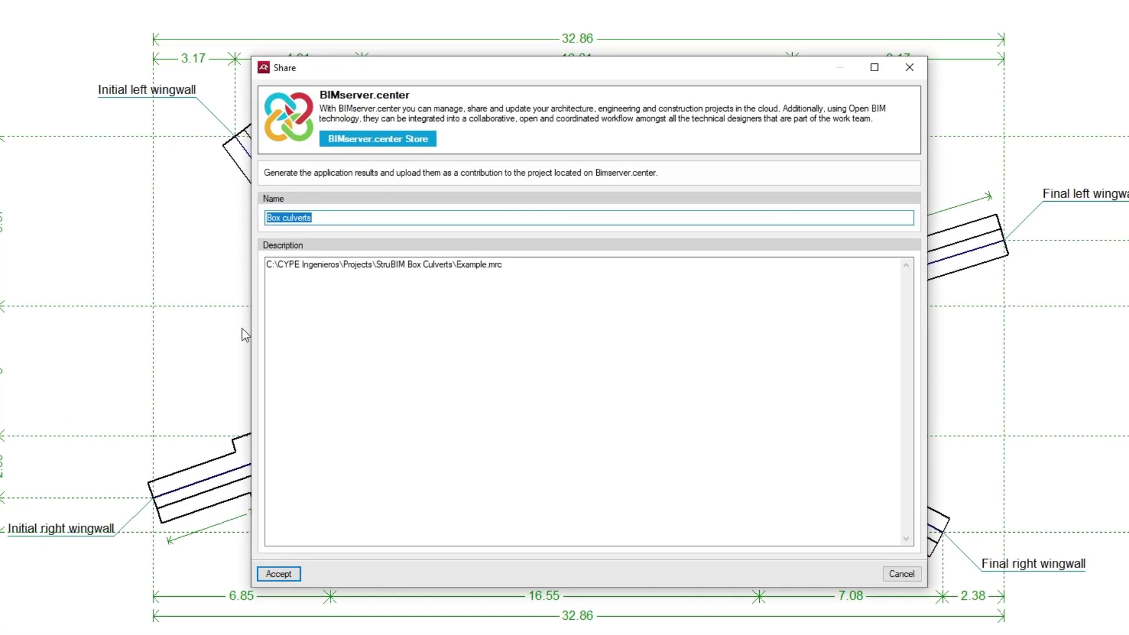
click(283, 574)
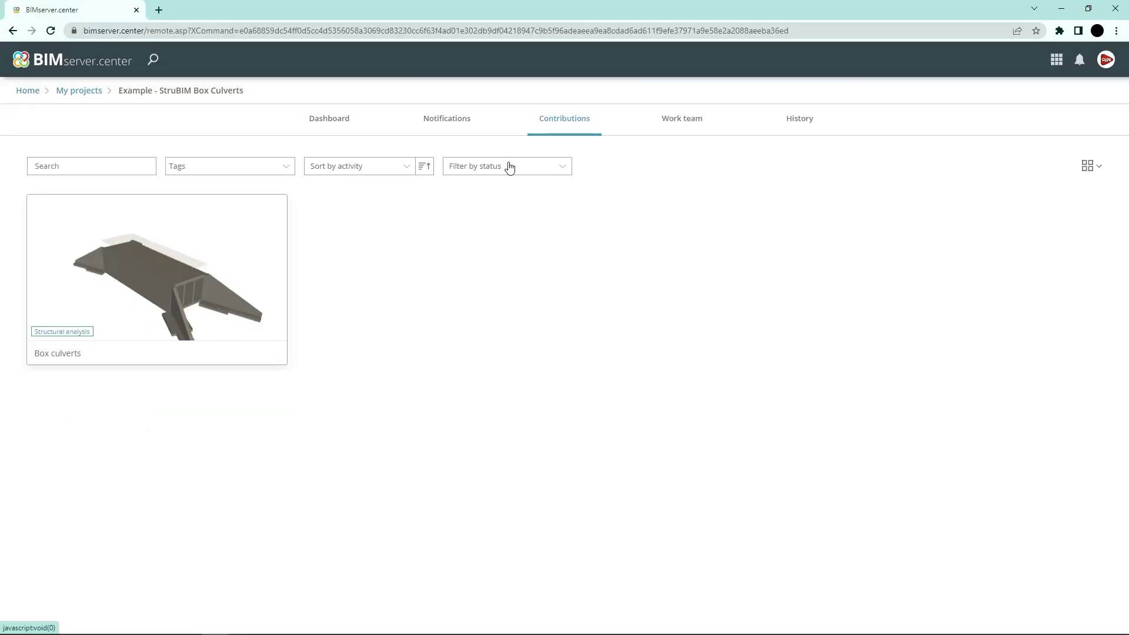
mouse_move(250, 268)
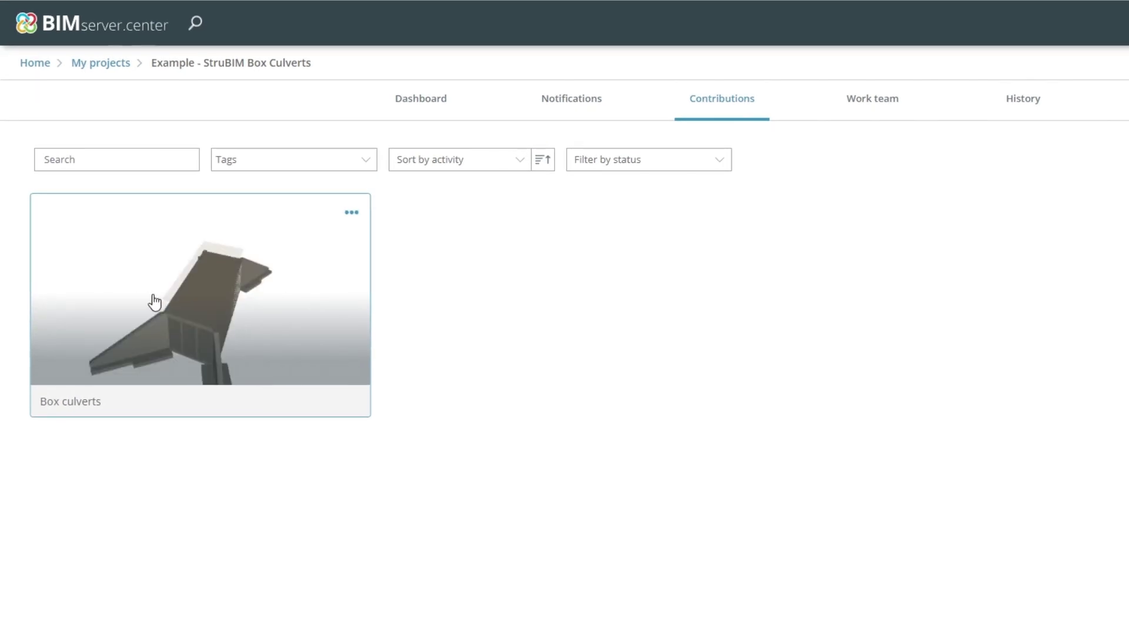
click(155, 302)
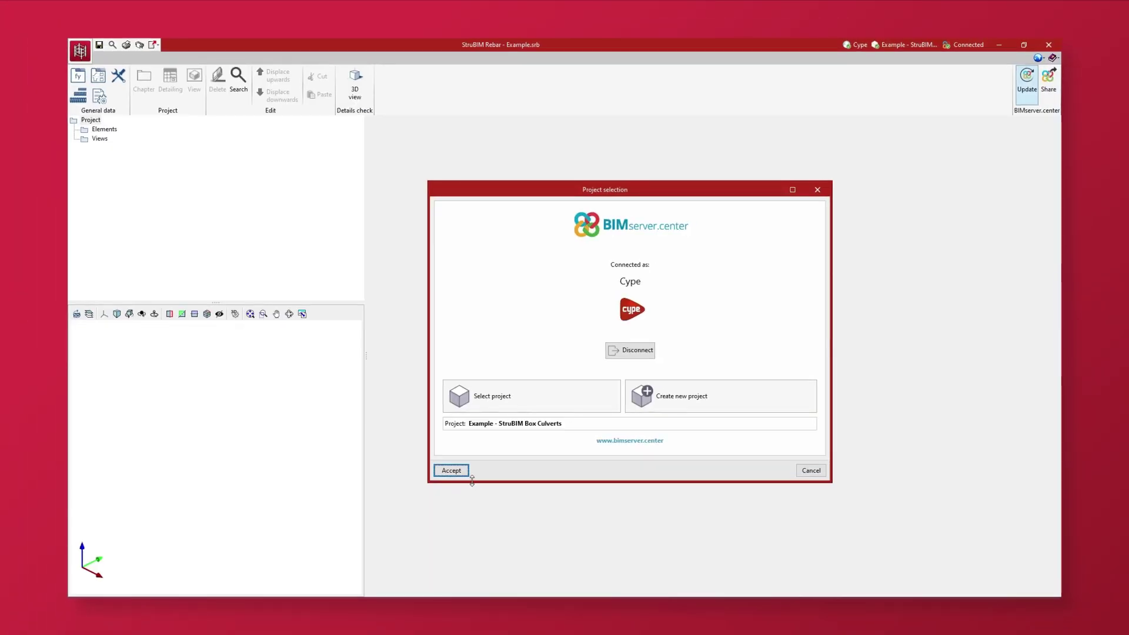
Step: Import the StruBIM Box Culverts contribution into StruBIM Rebar and list the IFC and BVBS export formats
click(462, 471)
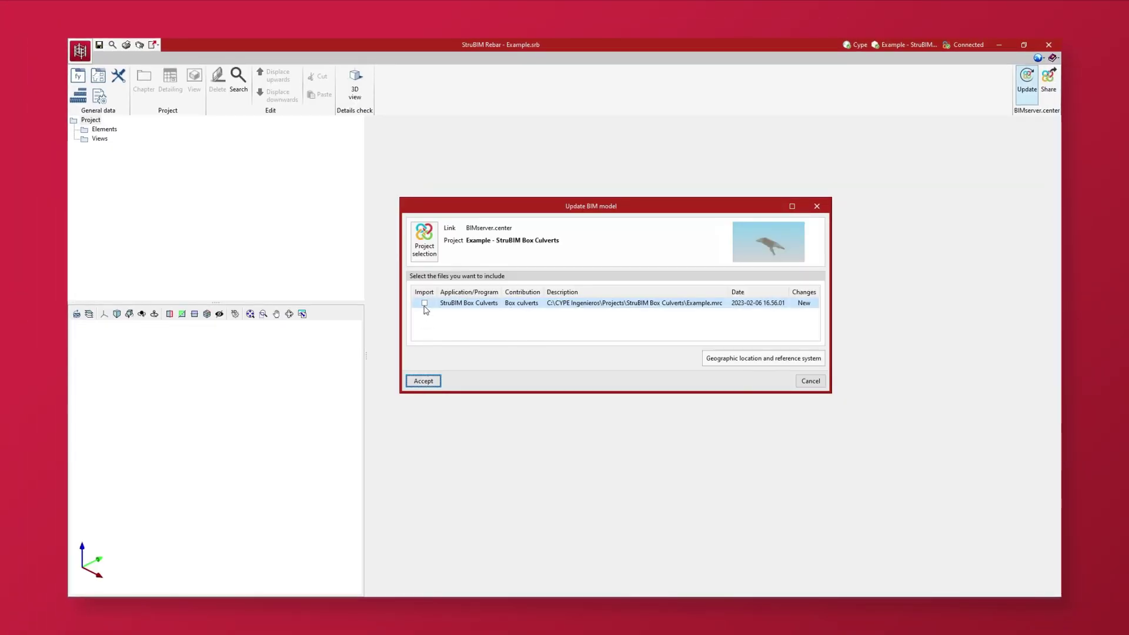
click(424, 381)
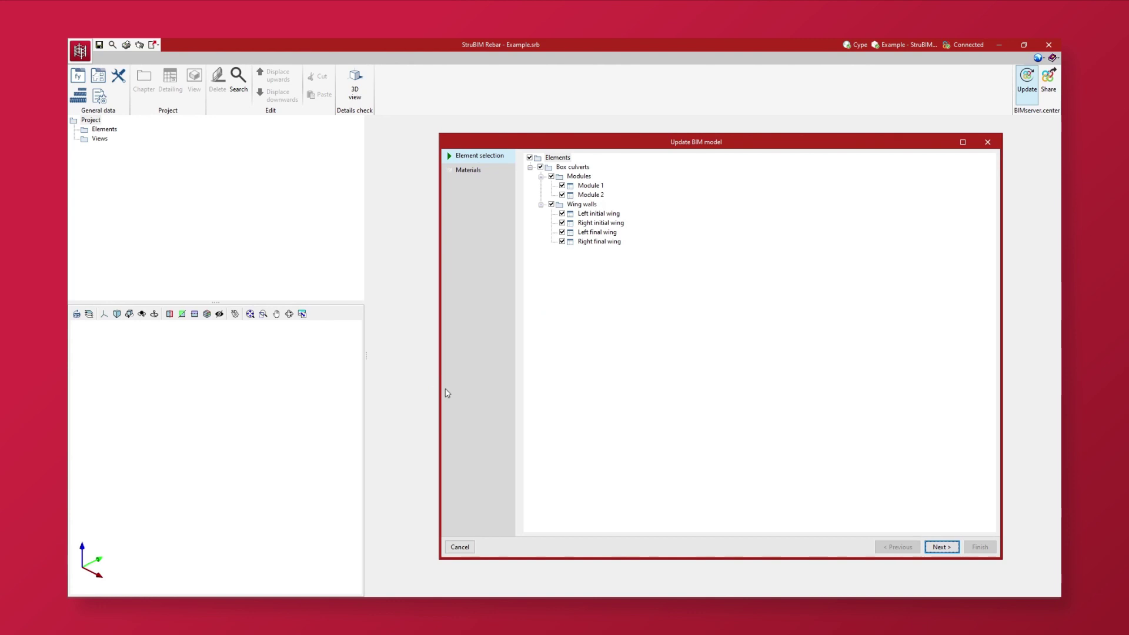
click(942, 547)
click(978, 547)
drag(466, 411, 438, 415)
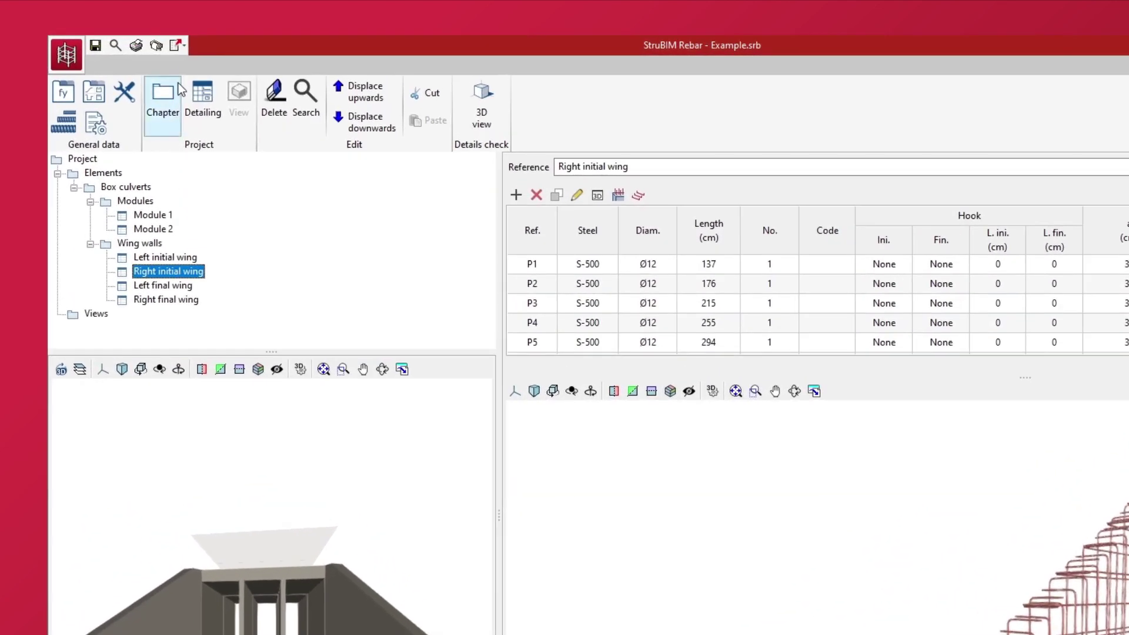
click(181, 52)
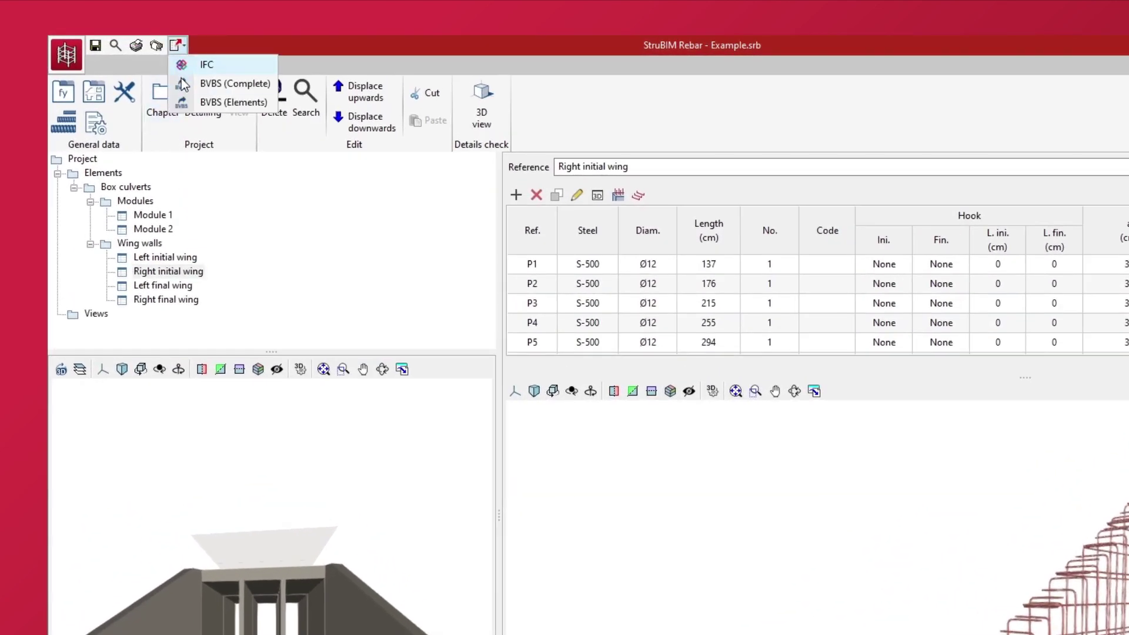